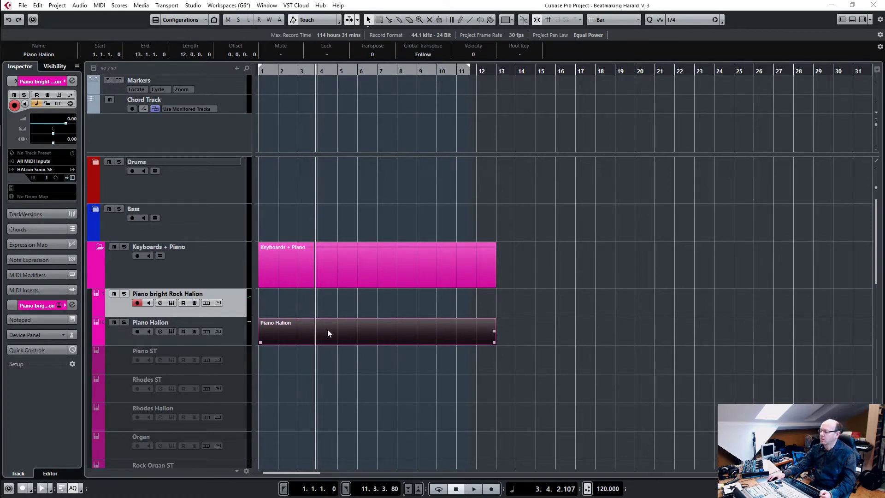
- Open the empty Piano Halion part in the Key Editor
{"action": "double_click", "coordinate": [340, 332]}
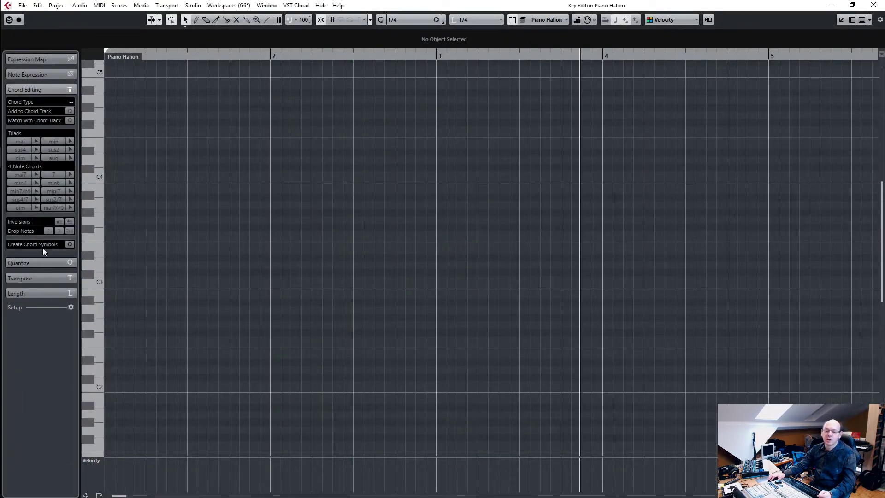
{"action": "left_click", "coordinate": [40, 89]}
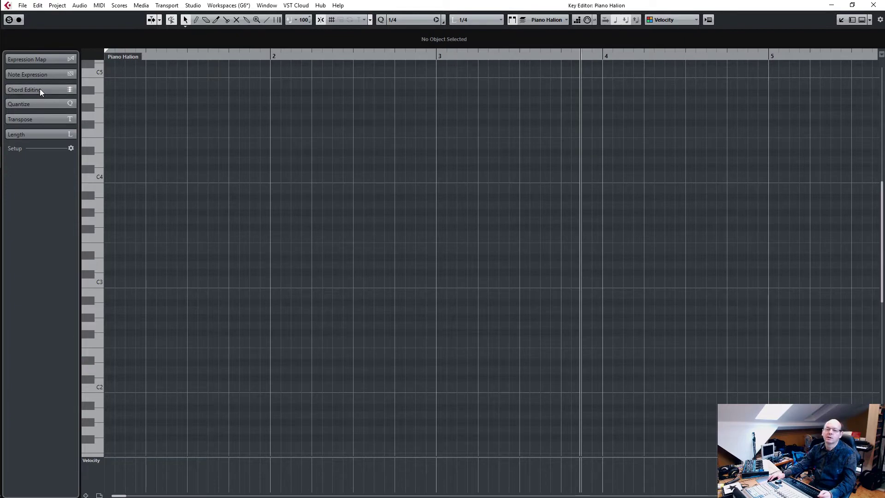
{"action": "left_click", "coordinate": [40, 89]}
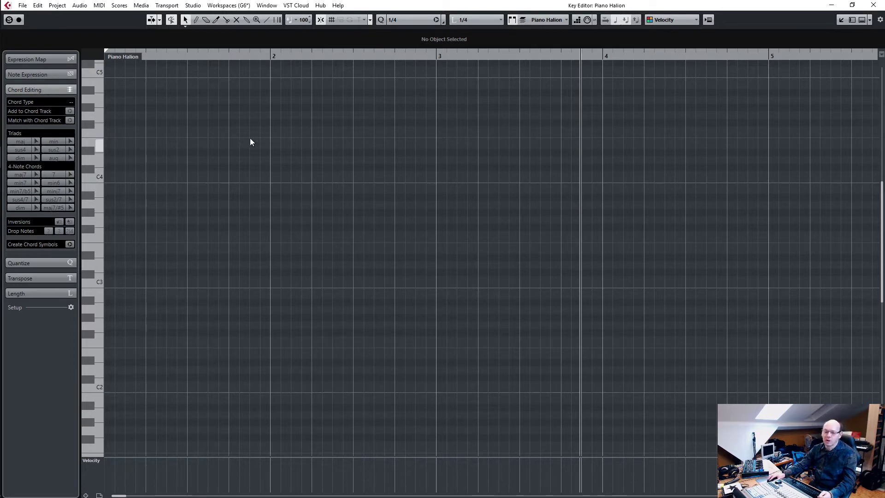
{"action": "left_click_drag", "start_coordinate": [218, 142], "coordinate": [481, 313]}
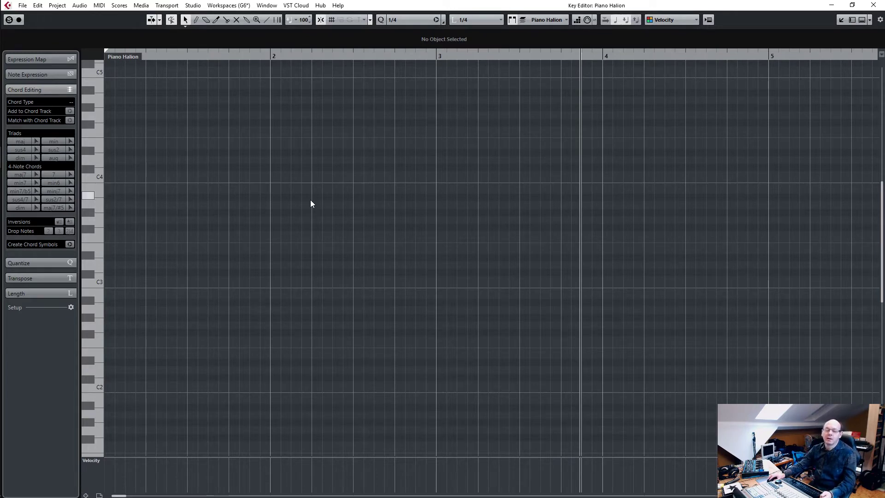
- With the major triad tool, draw four C major triads in bar 1 and four E major triads in bar 2
{"action": "left_click", "coordinate": [37, 141]}
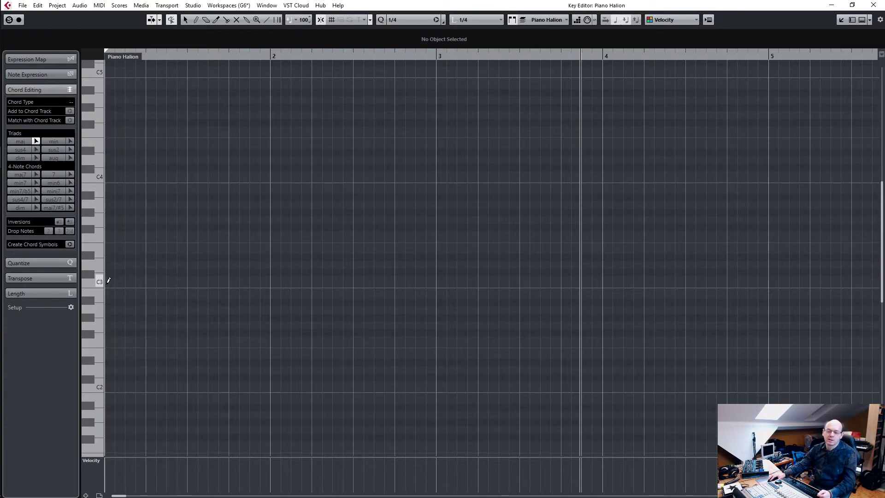
{"action": "mouse_move", "coordinate": [109, 280]}
{"action": "left_mouse_down"}
{"action": "mouse_move", "coordinate": [585, 279]}
{"action": "mouse_move", "coordinate": [149, 276]}
{"action": "left_mouse_up"}
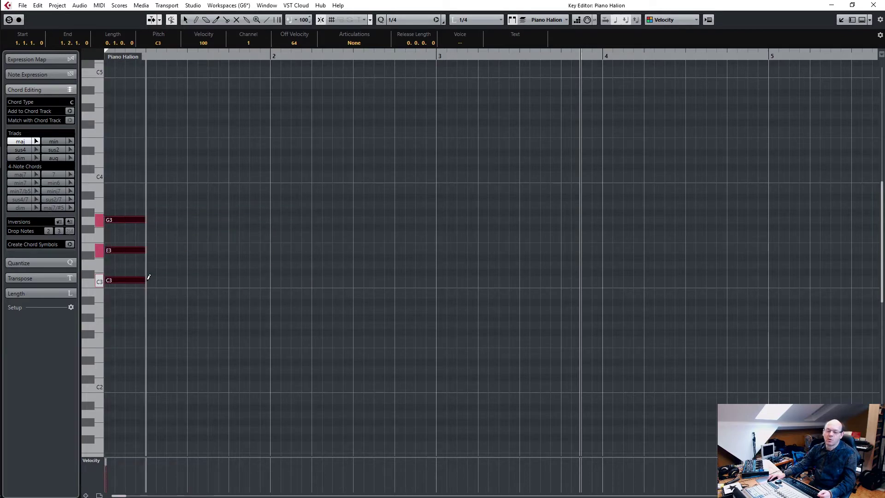
{"action": "left_click", "coordinate": [149, 277]}
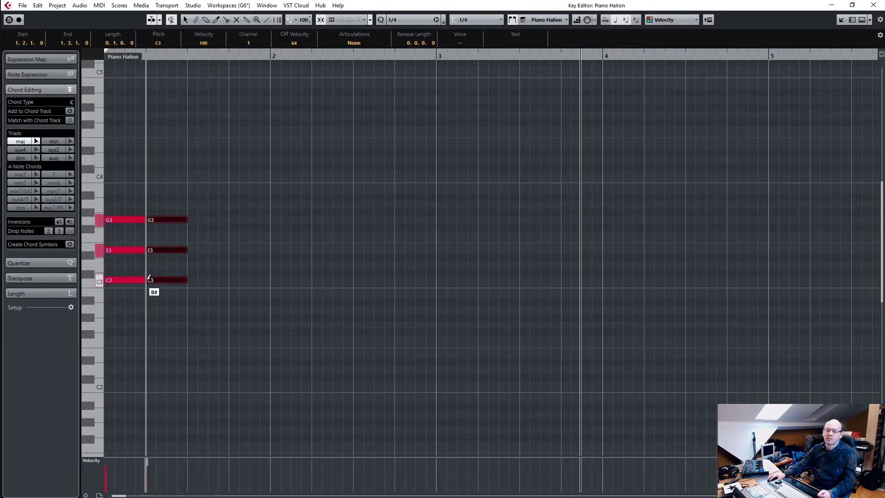
{"action": "left_click", "coordinate": [190, 277]}
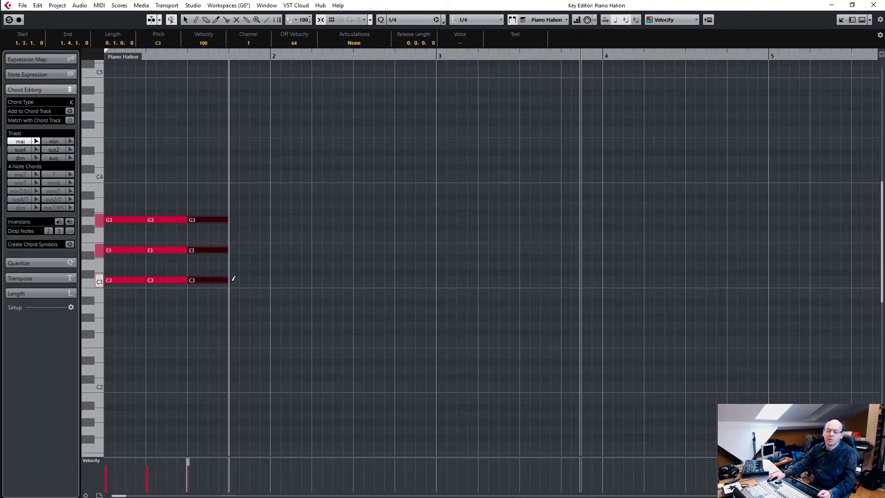
{"action": "left_click", "coordinate": [234, 278]}
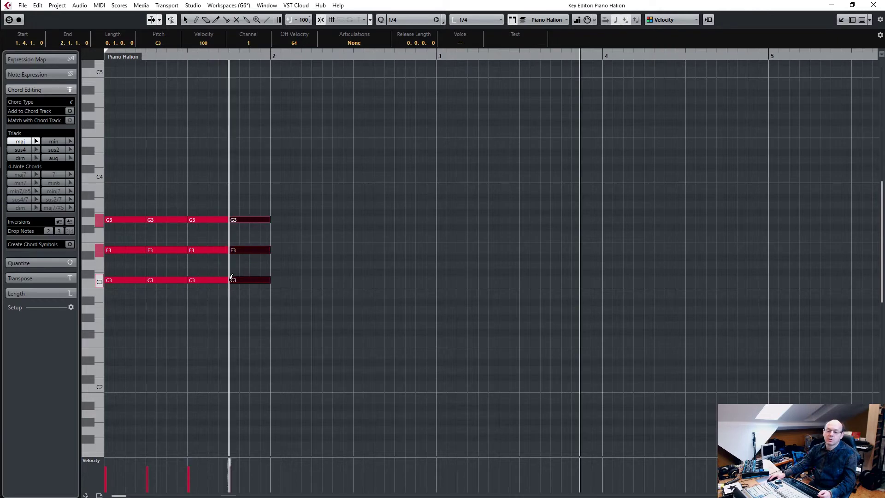
{"action": "left_click", "coordinate": [273, 249]}
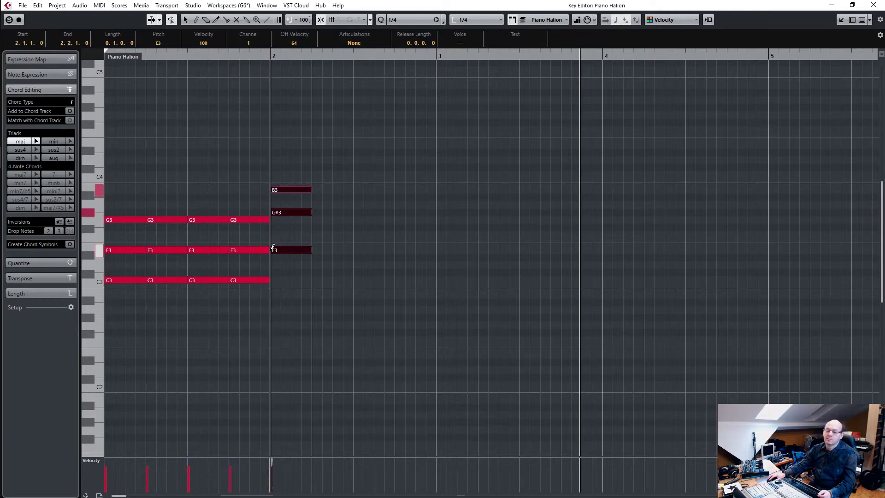
{"action": "left_click", "coordinate": [314, 249]}
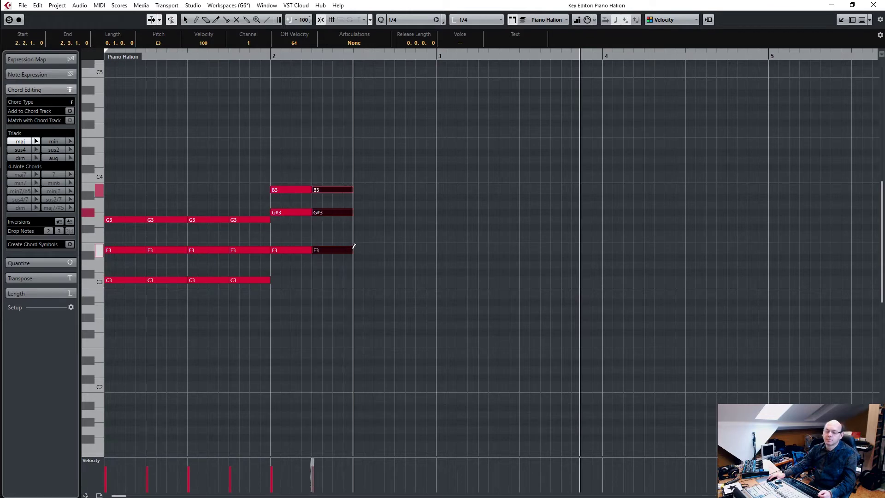
{"action": "left_click", "coordinate": [347, 249]}
{"action": "left_click", "coordinate": [397, 249]}
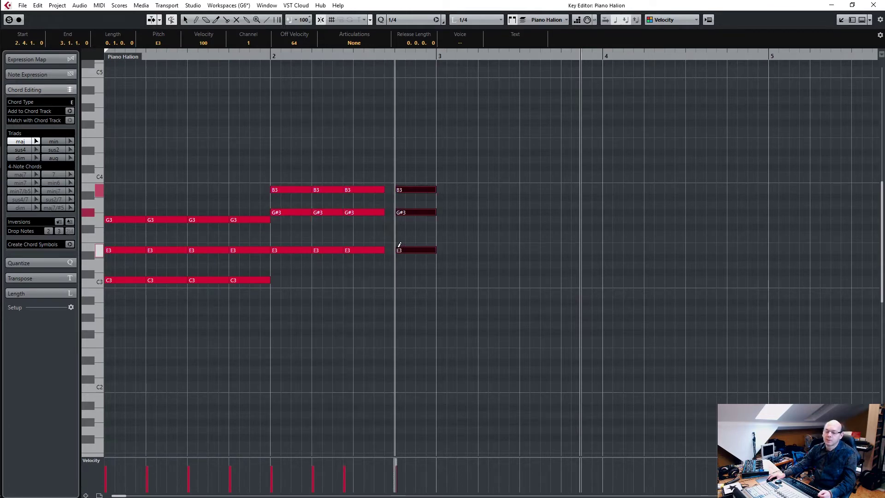
- Fill bar 3 with four F major triads and bar 4 with four F minor triads
{"action": "left_click", "coordinate": [440, 235]}
{"action": "left_click", "coordinate": [470, 235]}
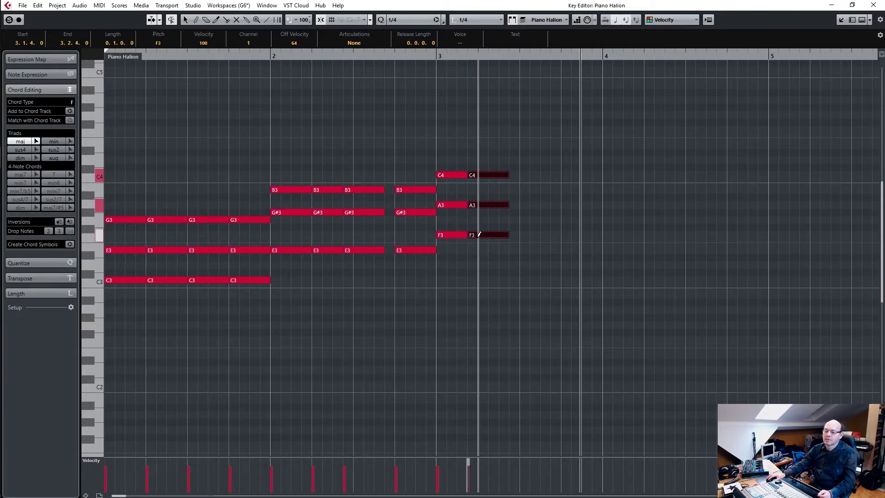
{"action": "left_click", "coordinate": [520, 235]}
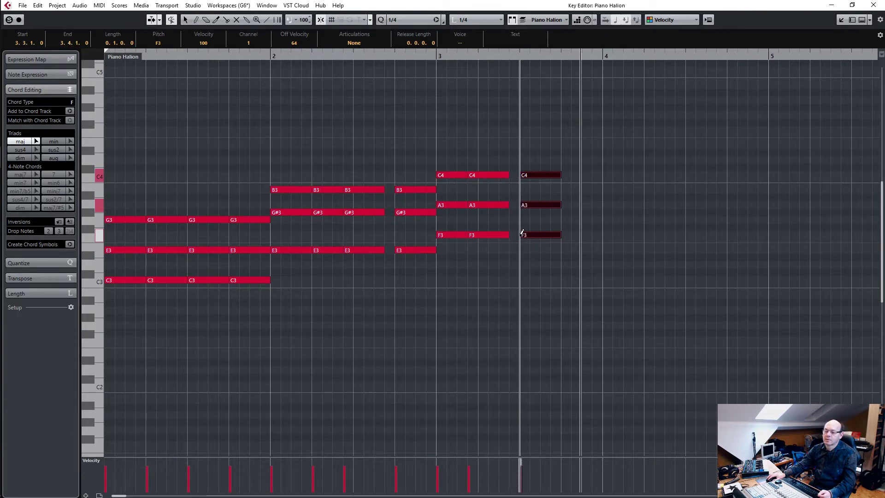
{"action": "left_click", "coordinate": [563, 234]}
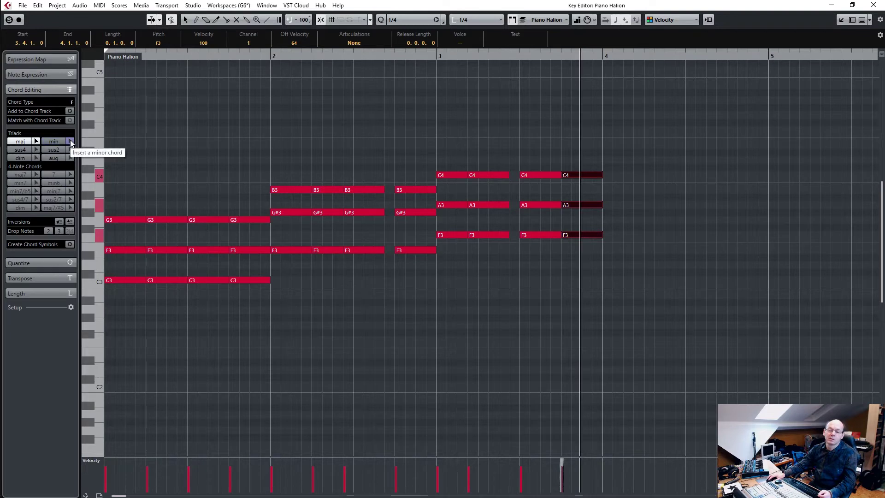
{"action": "left_click", "coordinate": [70, 141]}
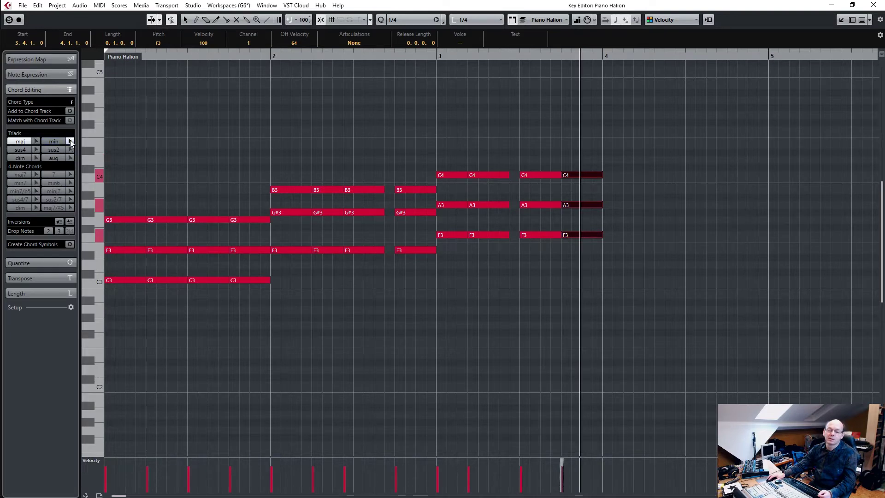
{"action": "left_click", "coordinate": [606, 233]}
{"action": "left_click", "coordinate": [646, 233]}
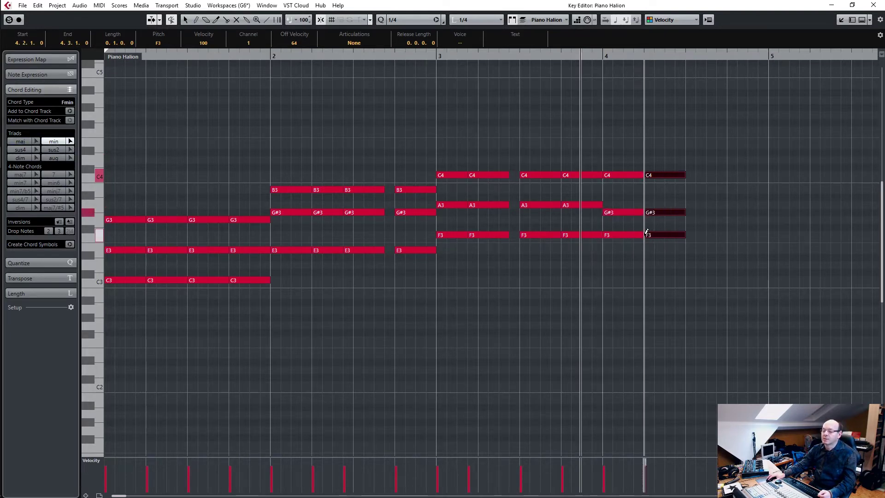
{"action": "left_click", "coordinate": [676, 233]}
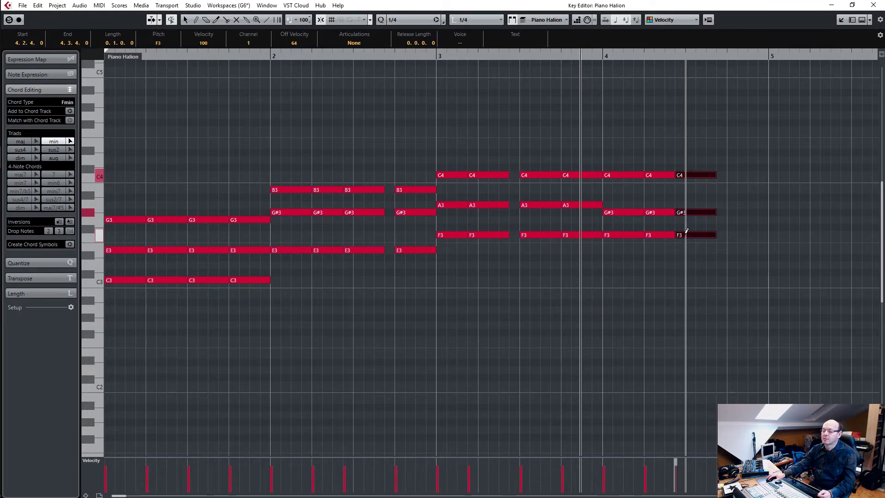
{"action": "left_click", "coordinate": [731, 232]}
- Snap the off-beat E, F and F minor chords onto the beat grid and play the progression
{"action": "key", "text": "1"}
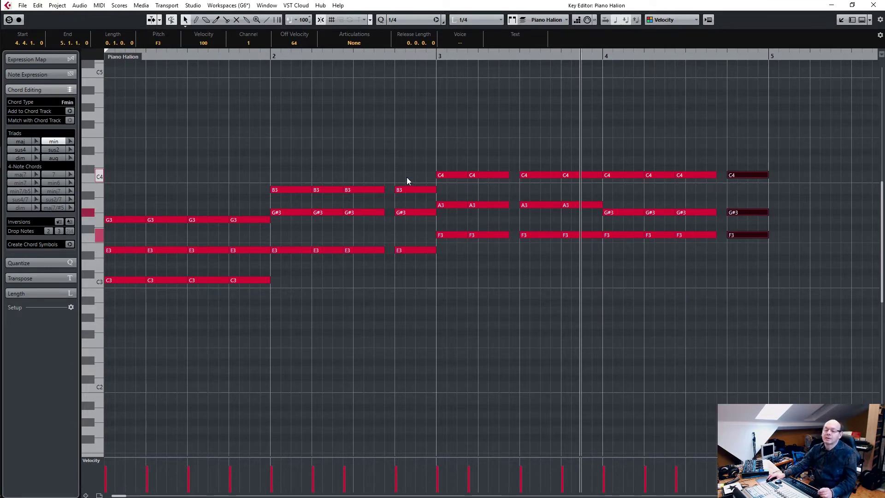
{"action": "left_click_drag", "start_coordinate": [361, 178], "coordinate": [373, 250]}
{"action": "left_click_drag", "start_coordinate": [480, 166], "coordinate": [500, 237]}
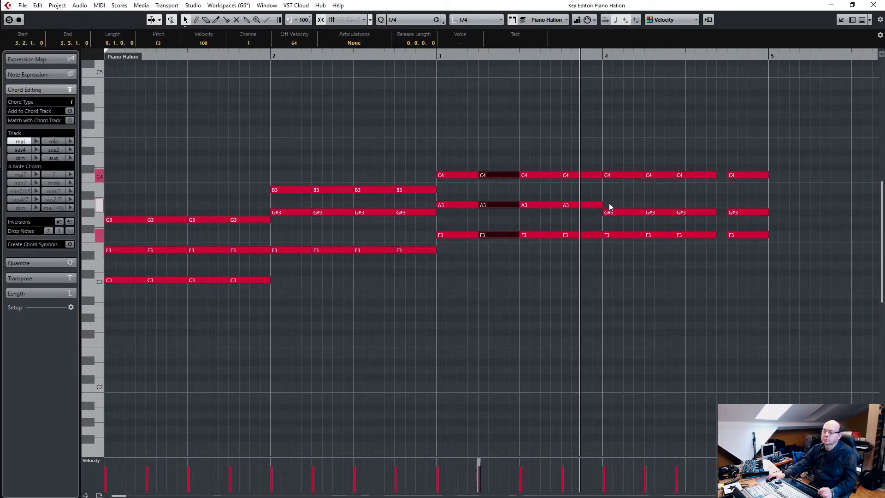
{"action": "left_click_drag", "start_coordinate": [686, 165], "coordinate": [716, 235]}
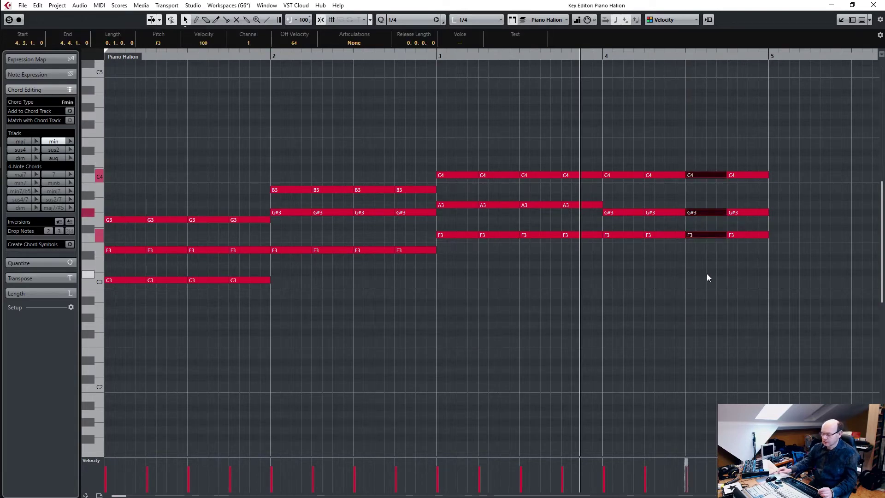
{"action": "key", "text": "space"}
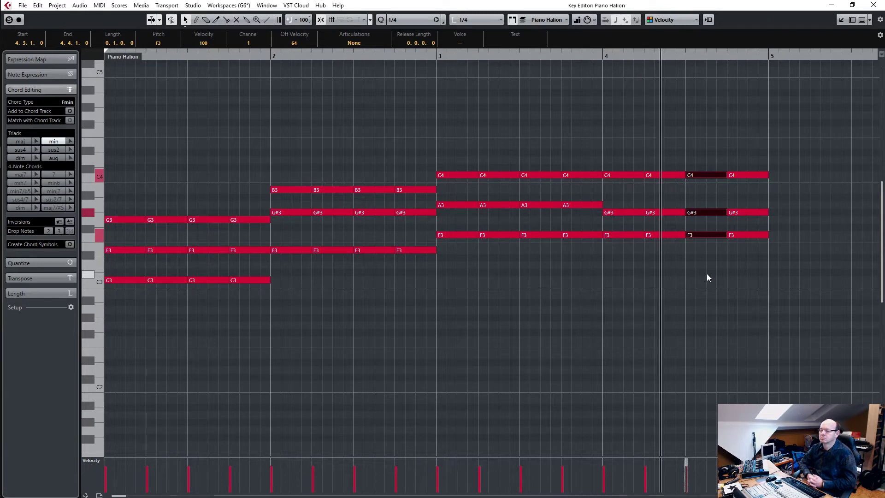
{"action": "key", "text": "space"}
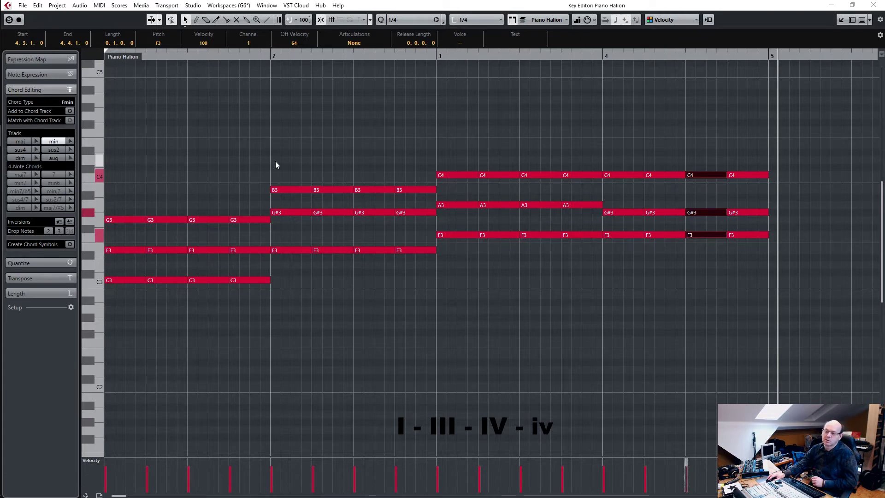
- Invert the bar 2–4 chords down to E/B, F/C and Fm/C and play them back
{"action": "left_click_drag", "start_coordinate": [282, 155], "coordinate": [422, 270]}
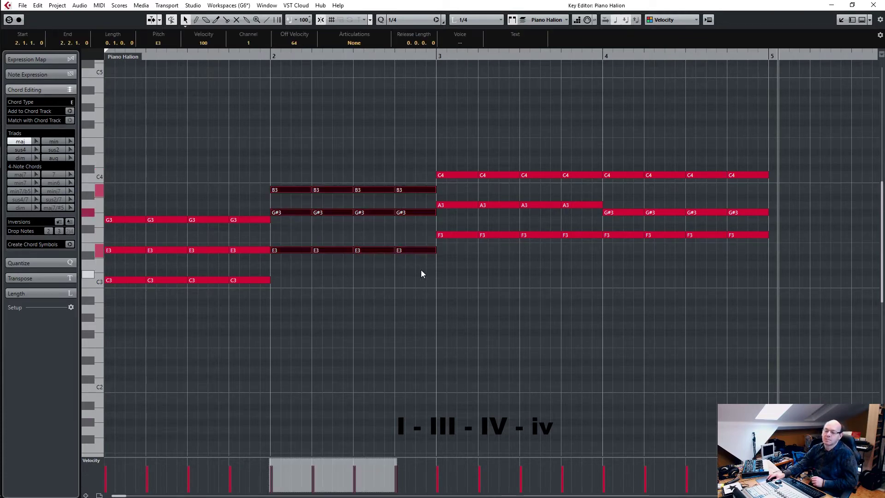
{"action": "left_click", "coordinate": [60, 222]}
{"action": "left_click_drag", "start_coordinate": [433, 142], "coordinate": [604, 253]}
{"action": "left_click_drag", "start_coordinate": [458, 152], "coordinate": [593, 262]}
{"action": "left_click", "coordinate": [56, 221]}
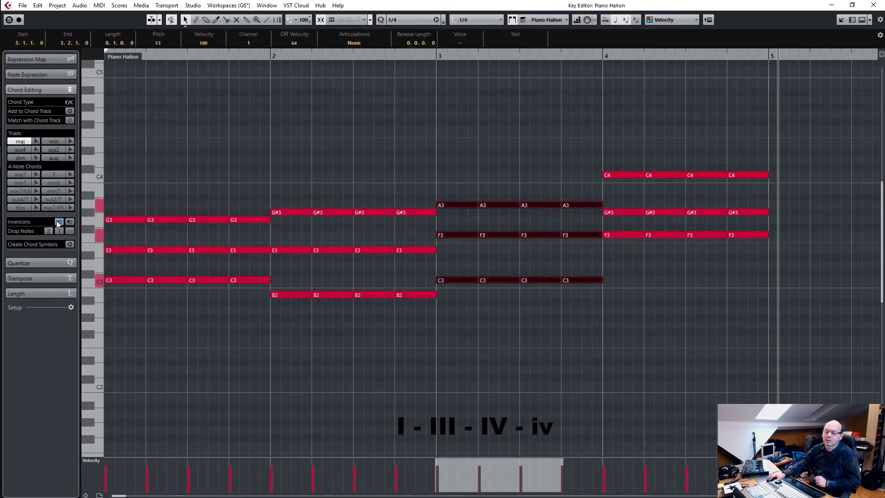
{"action": "left_click_drag", "start_coordinate": [620, 149], "coordinate": [743, 258]}
{"action": "left_click", "coordinate": [58, 223]}
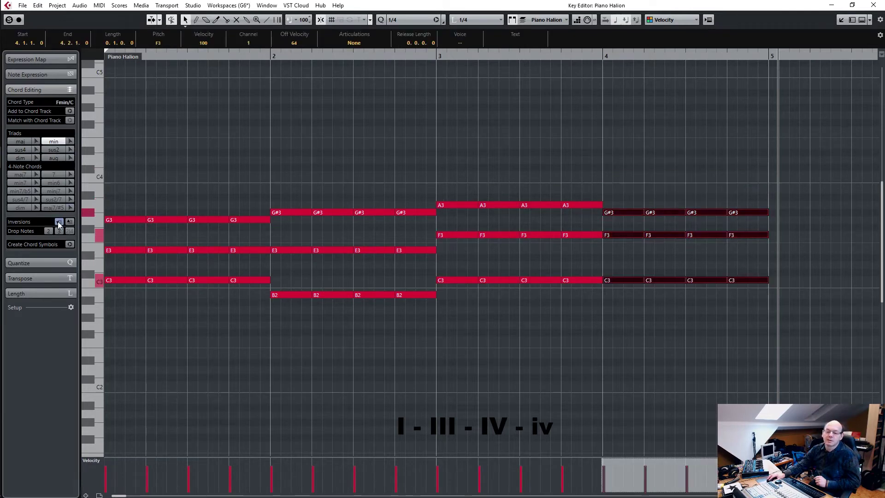
{"action": "key", "text": "space"}
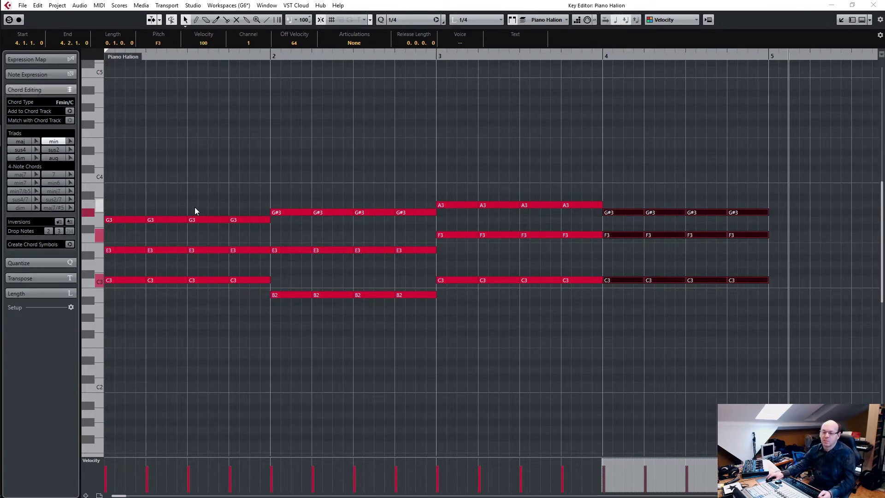
{"action": "left_click_drag", "start_coordinate": [114, 199], "coordinate": [251, 292]}
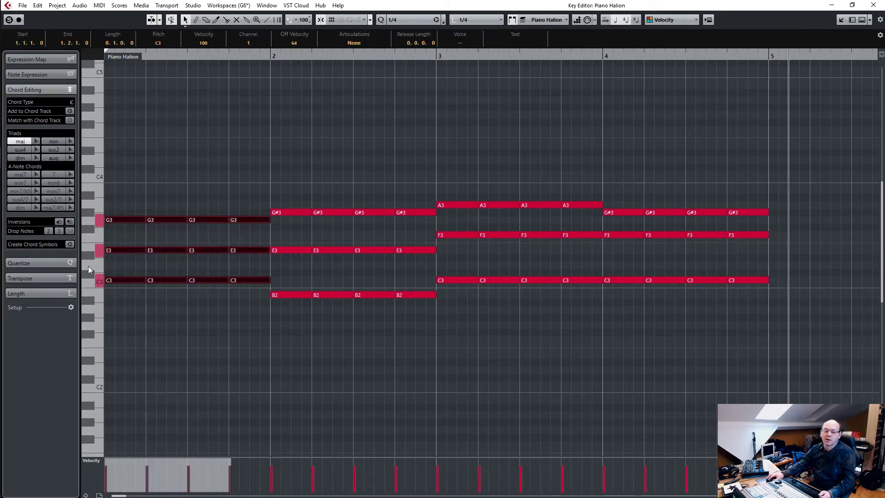
- Try Drop Notes 2 on the bar 1 C chords, then undo back to close C3–E3–G3 voicing
{"action": "left_click", "coordinate": [48, 232]}
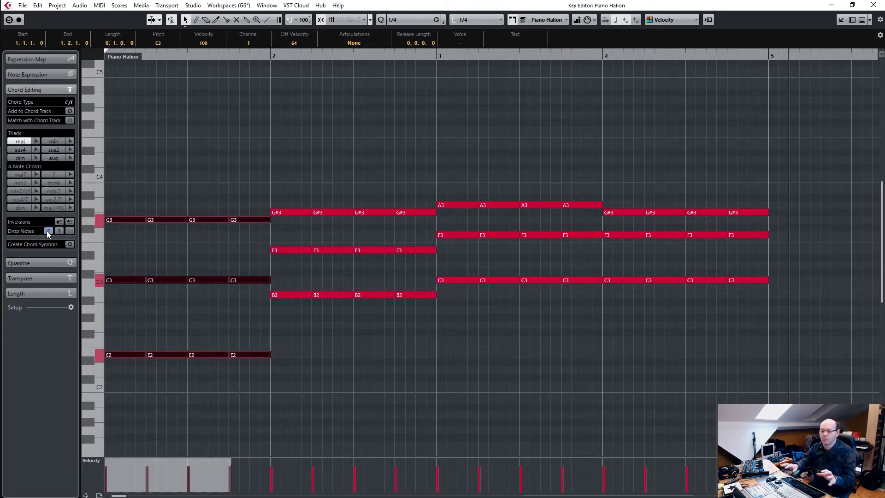
{"action": "left_click", "coordinate": [48, 231]}
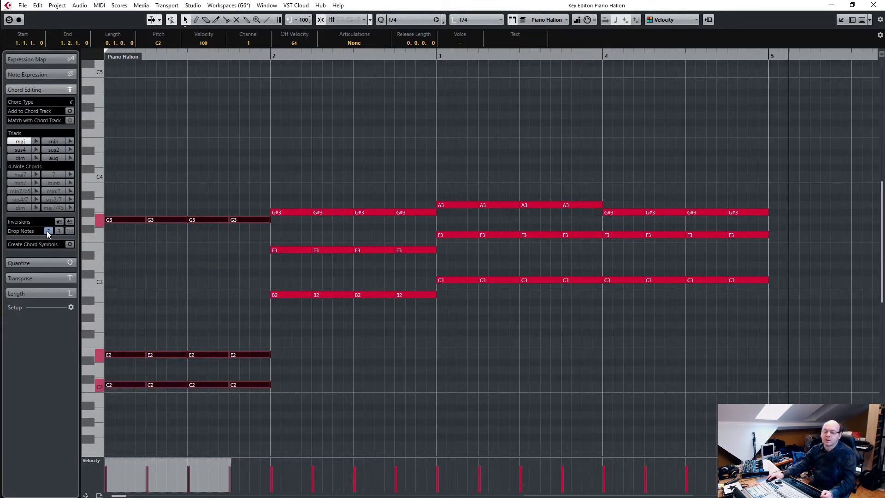
{"action": "key", "text": "ctrl+z"}
{"action": "key", "text": "ctrl+z"}
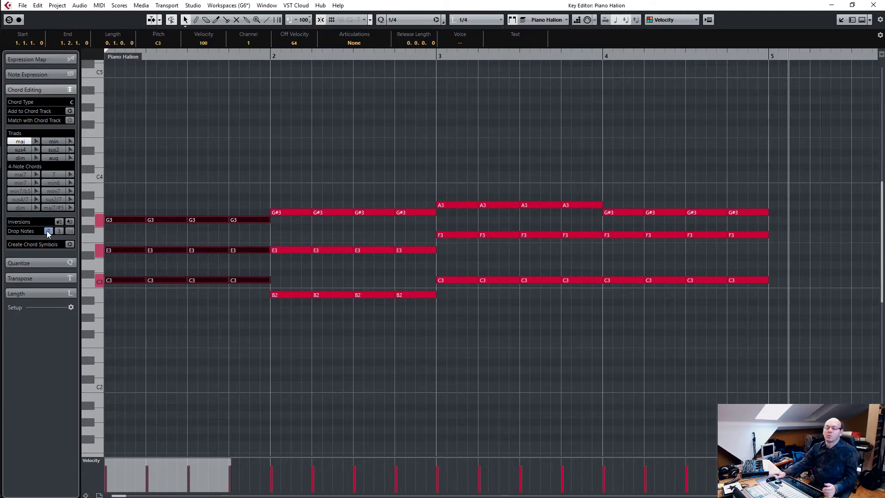
- Delete all old chords, zoom out, and fill bars 1–4 with repeated C7 chords
{"action": "left_click_drag", "start_coordinate": [112, 154], "coordinate": [763, 336]}
{"action": "key", "text": "Delete"}
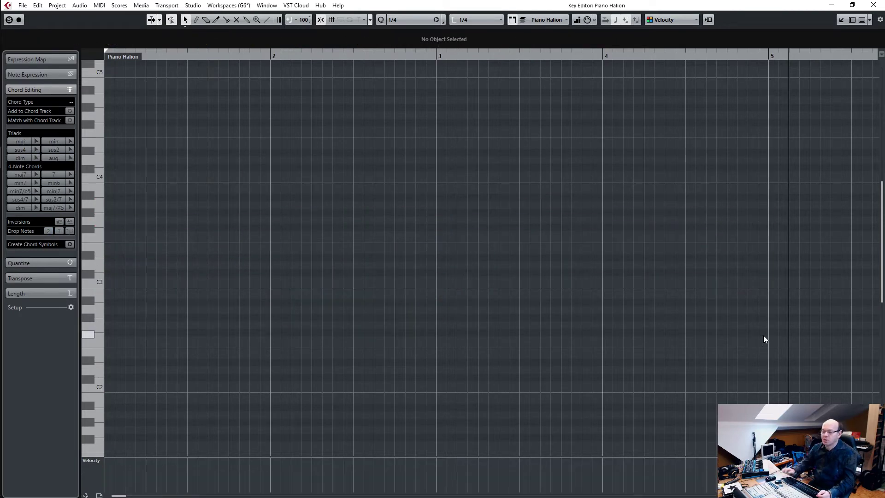
{"action": "key", "text": "g"}
{"action": "key", "text": "g"}
{"action": "key", "text": "g"}
{"action": "key", "text": "g"}
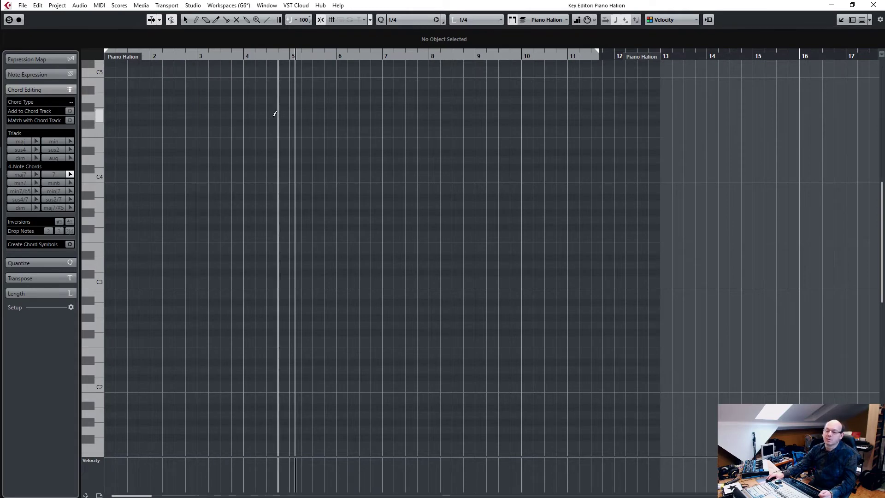
{"action": "left_click", "coordinate": [109, 279]}
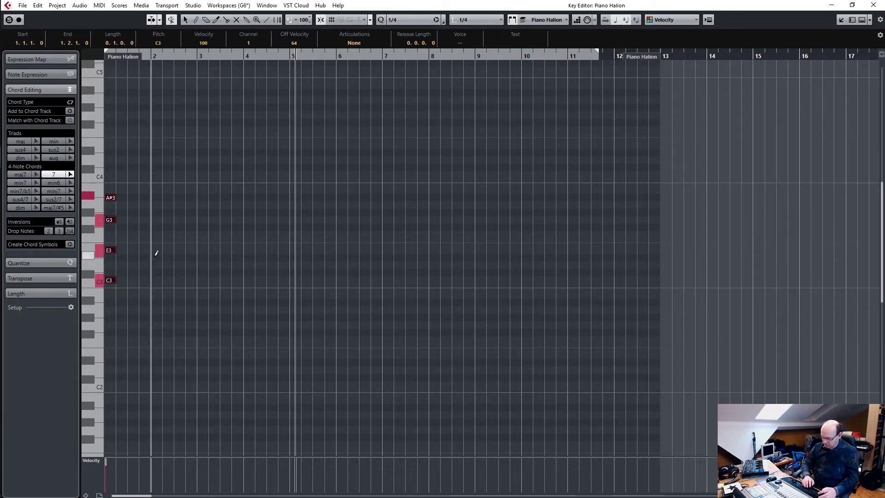
{"action": "key", "text": "ctrl+d"}
{"action": "key", "text": "ctrl+d"}
{"action": "key", "text": "ctrl+d"}
{"action": "key", "text": "ctrl+d"}
{"action": "key", "text": "ctrl+d"}
{"action": "key", "text": "ctrl+d"}
{"action": "key", "text": "ctrl+d"}
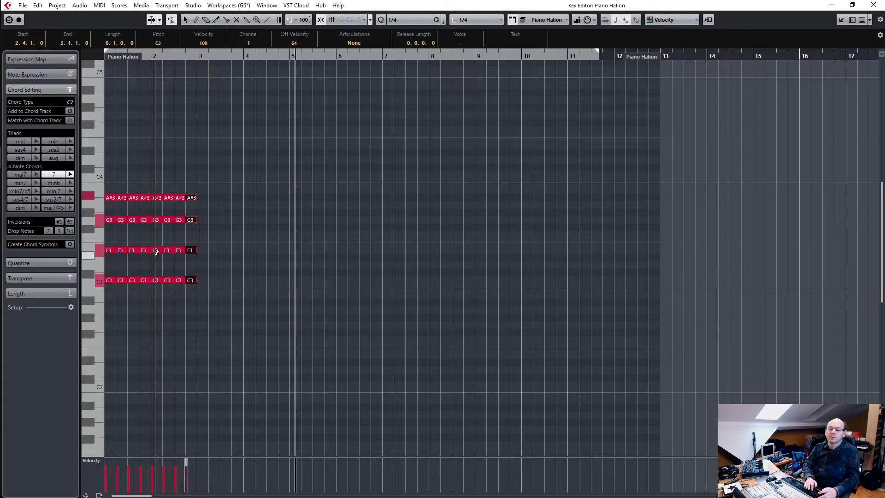
{"action": "key", "text": "ctrl+d"}
{"action": "key", "text": "ctrl+d"}
{"action": "key", "text": "ctrl+d"}
{"action": "key", "text": "ctrl+d"}
{"action": "key", "text": "ctrl+d"}
{"action": "key", "text": "ctrl+d"}
{"action": "key", "text": "ctrl+d"}
{"action": "key", "text": "ctrl+d"}
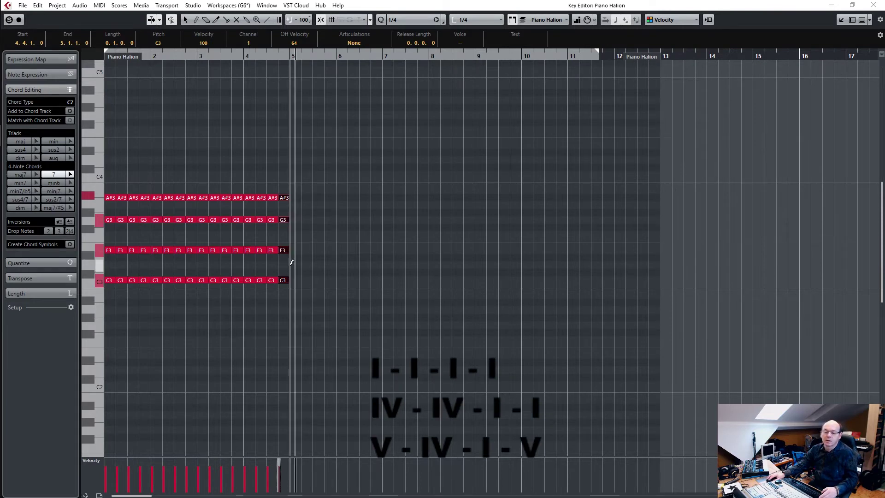
- Fill bars 5–6 with F7 chords and bars 7–8 with C7 chords
{"action": "left_click", "coordinate": [292, 235]}
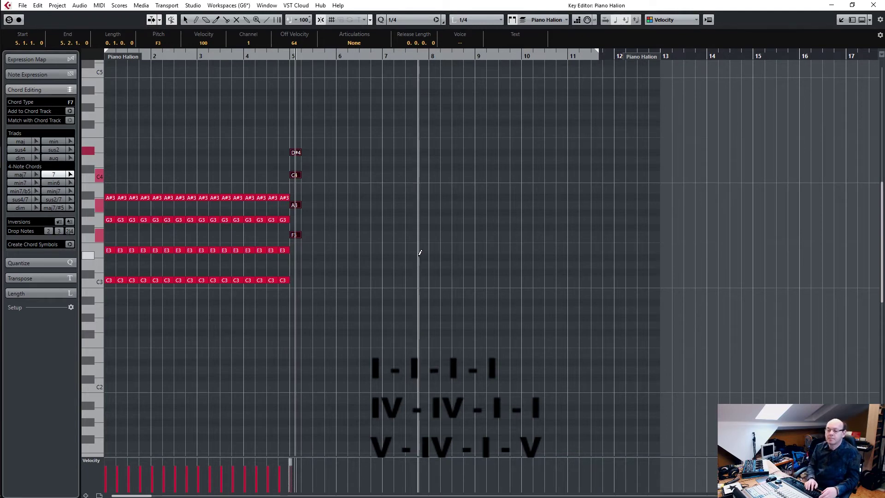
{"action": "key", "text": "ctrl+d"}
{"action": "key", "text": "ctrl+d"}
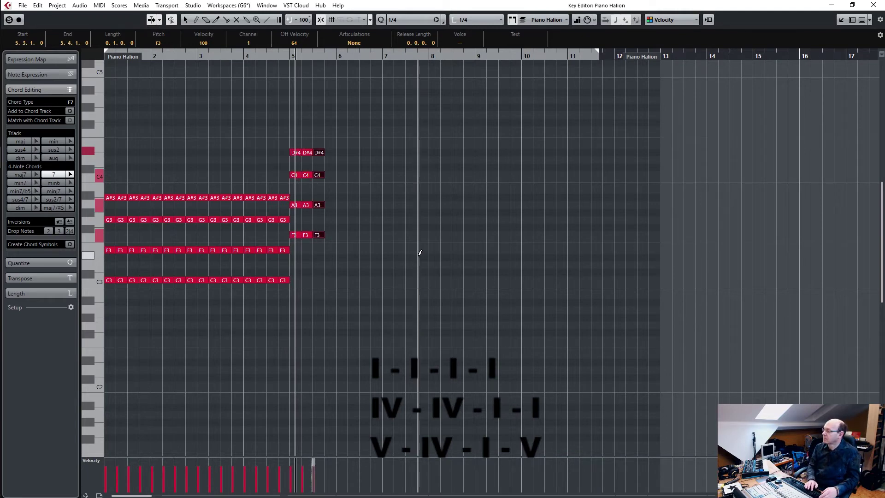
{"action": "key", "text": "ctrl+d"}
{"action": "key", "text": "ctrl+d"}
{"action": "key", "text": "ctrl+d"}
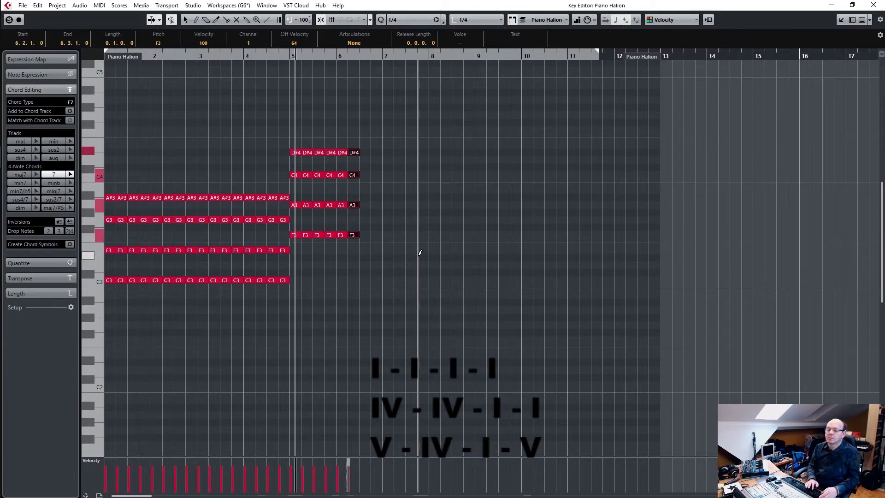
{"action": "key", "text": "ctrl+d"}
{"action": "key", "text": "ctrl+d"}
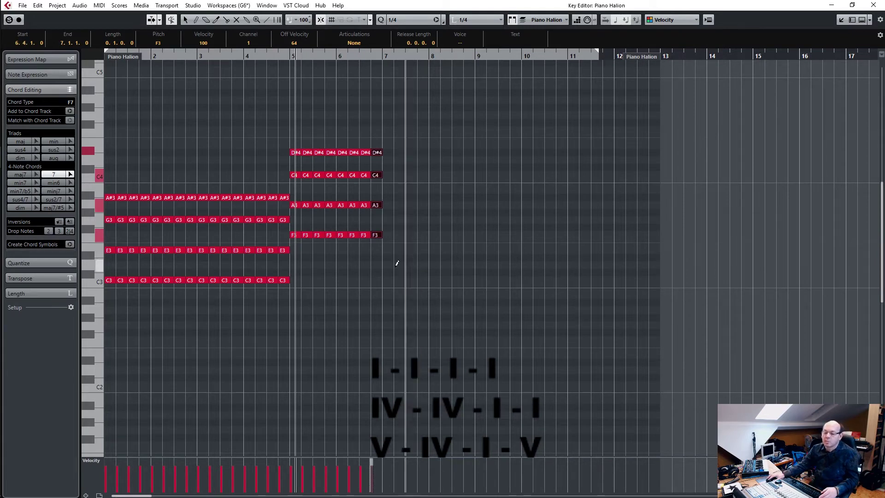
{"action": "left_click", "coordinate": [384, 280]}
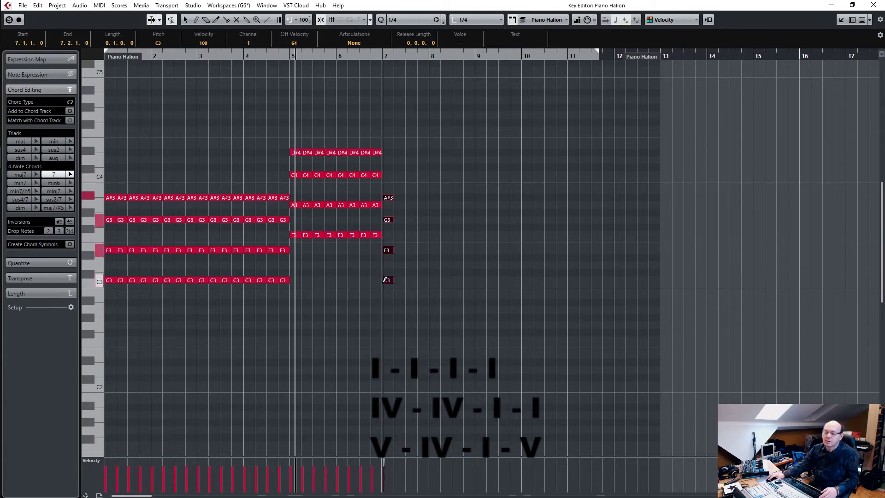
{"action": "key", "text": "ctrl+d"}
{"action": "key", "text": "ctrl+d"}
{"action": "key", "text": "ctrl+d"}
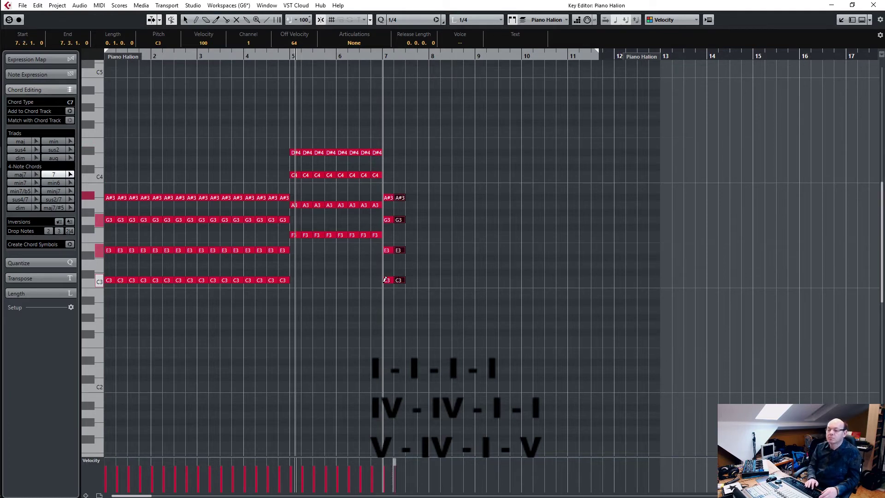
{"action": "key", "text": "ctrl+d"}
{"action": "key", "text": "ctrl+d"}
{"action": "key", "text": "ctrl+d"}
{"action": "key", "text": "ctrl+d"}
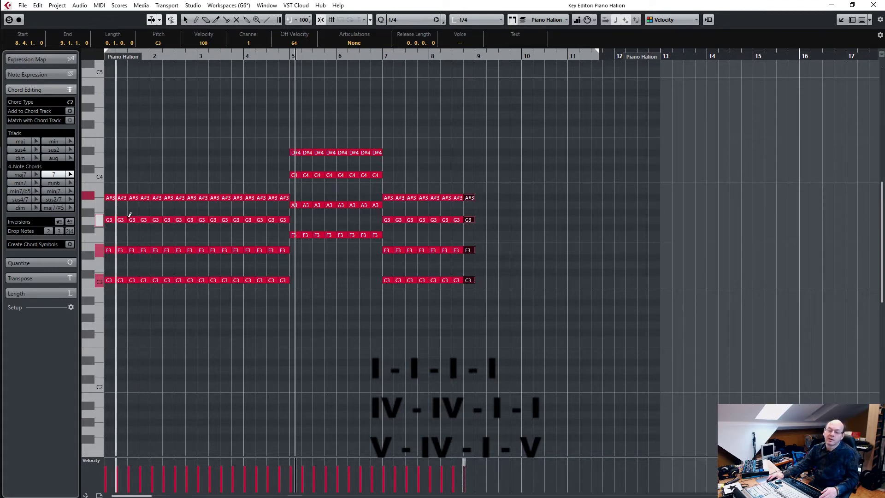
- Add repeated G7 in bar 9, F7 in bar 10 and C7 in bar 11
{"action": "left_click", "coordinate": [480, 220]}
{"action": "key", "text": "alt+d"}
{"action": "key", "text": "alt+d"}
{"action": "key", "text": "alt+d"}
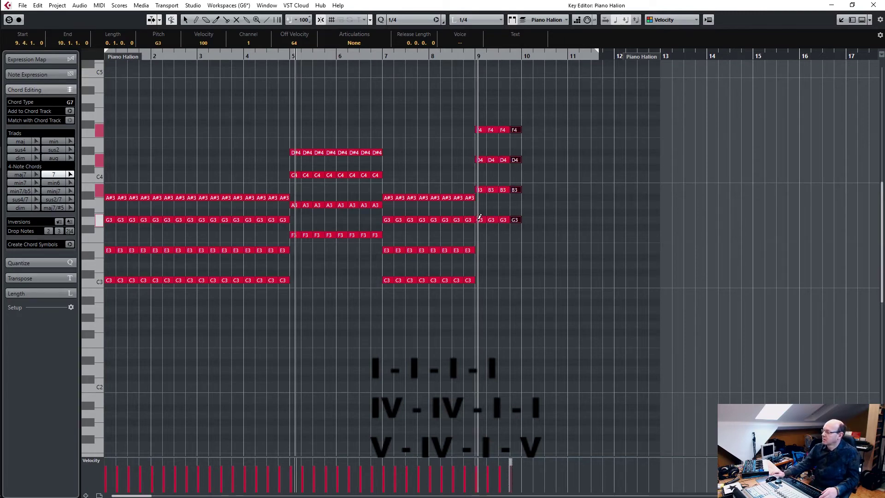
{"action": "left_click", "coordinate": [524, 235]}
{"action": "key", "text": "alt+d"}
{"action": "key", "text": "alt+d"}
{"action": "key", "text": "alt+d"}
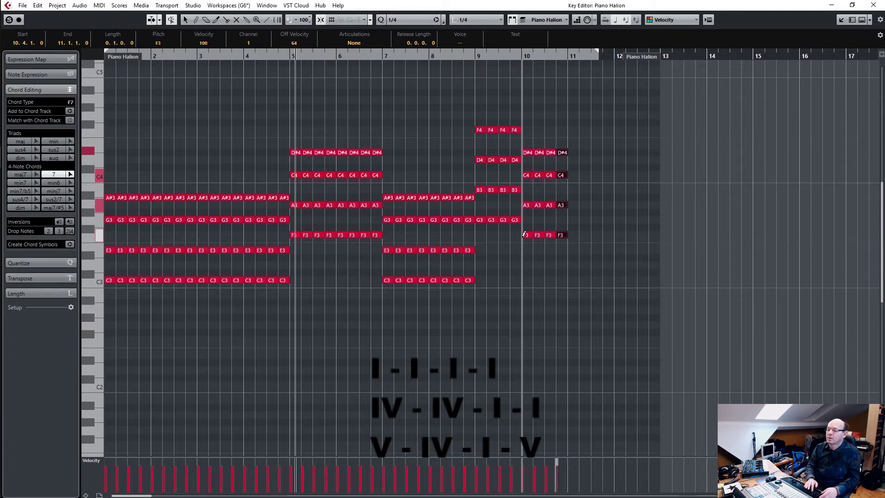
{"action": "left_click", "coordinate": [572, 279]}
{"action": "key", "text": "alt+d"}
{"action": "key", "text": "alt+d"}
{"action": "key", "text": "alt+d"}
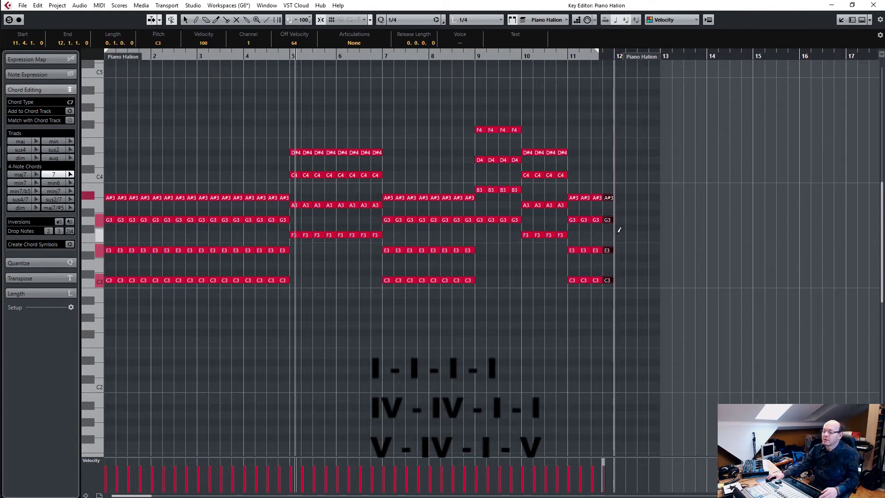
- Remove stray G7 notes in bar 11, fill bar 12 with G7, and play from the start
{"action": "scroll", "coordinate": [615, 216], "scroll_direction": "up", "scroll_amount": 7}
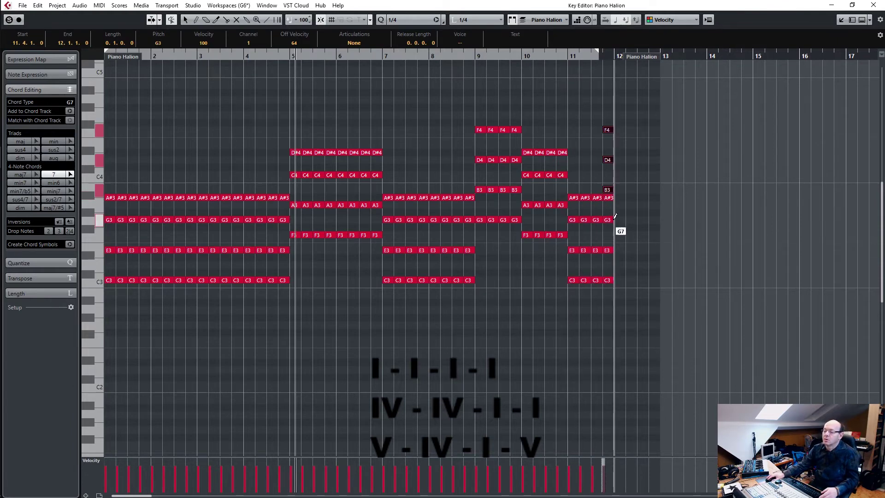
{"action": "key", "text": "Delete"}
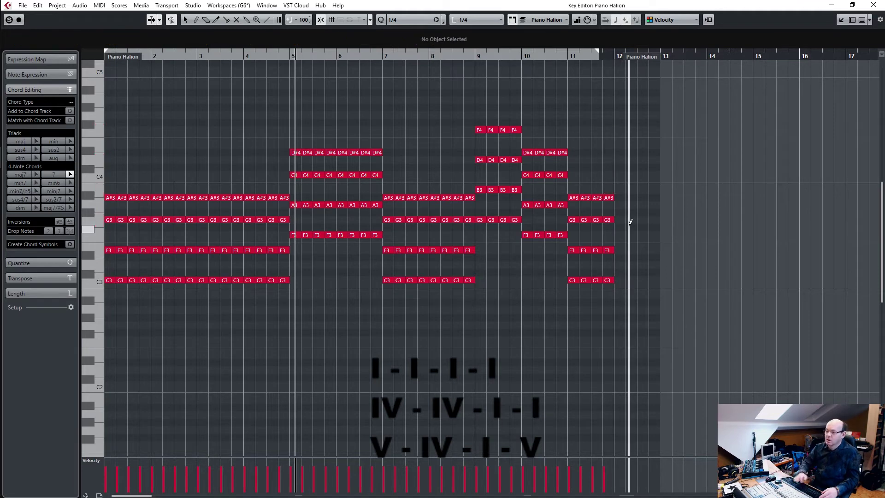
{"action": "left_click", "coordinate": [619, 219]}
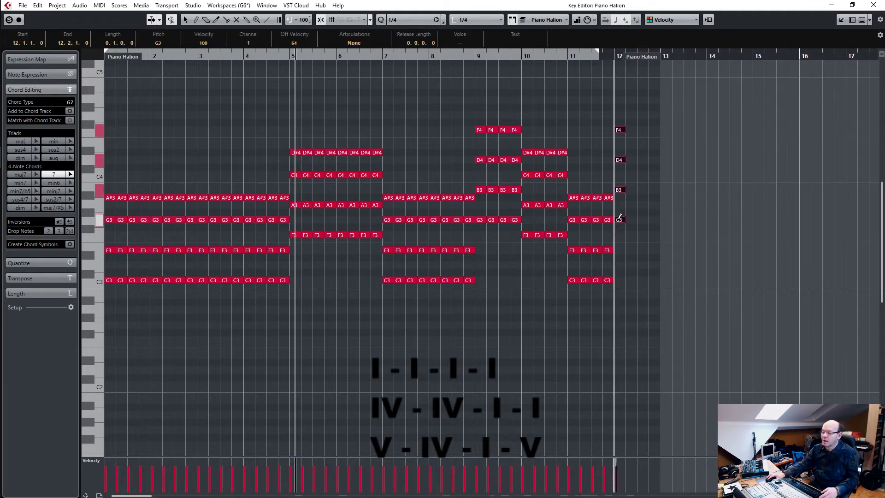
{"action": "key", "text": "ctrl+d"}
{"action": "key", "text": "ctrl+d"}
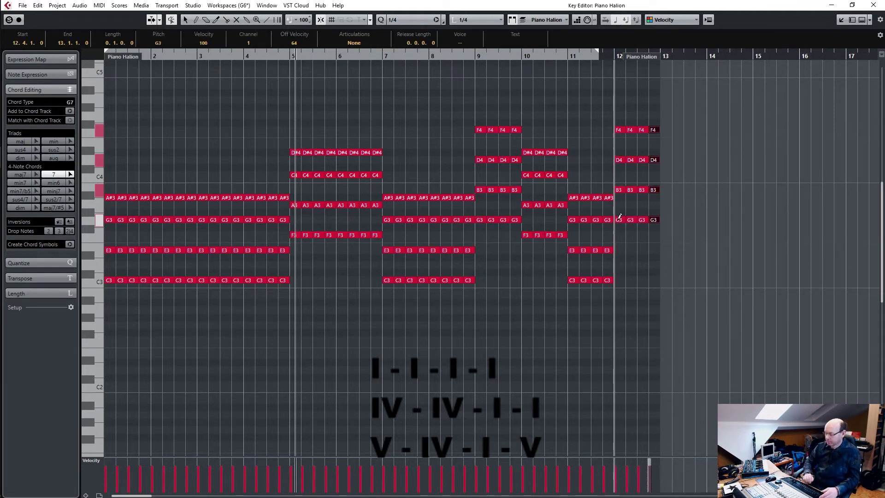
{"action": "key", "text": "Home"}
{"action": "key", "text": "space"}
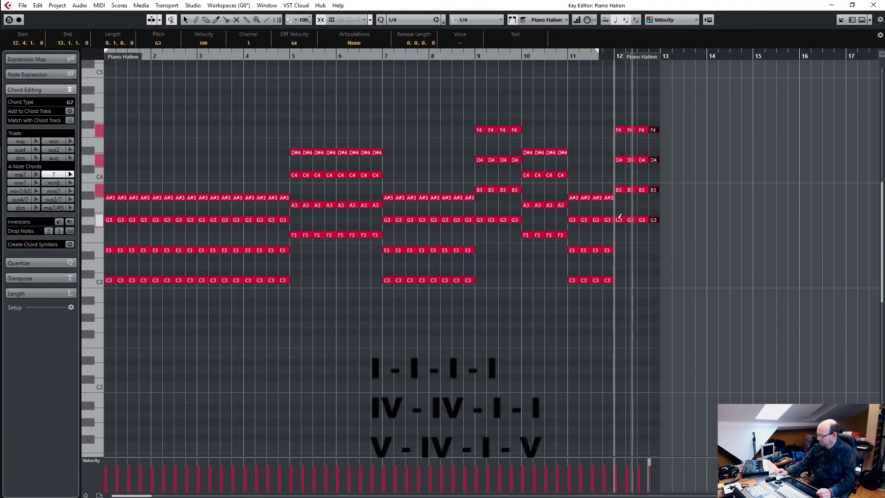
{"action": "key", "text": "space"}
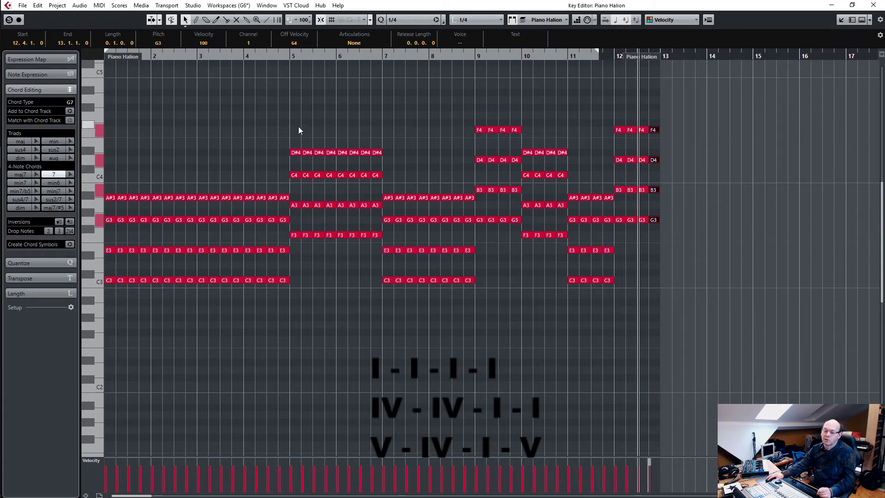
{"action": "left_click_drag", "start_coordinate": [295, 126], "coordinate": [383, 241]}
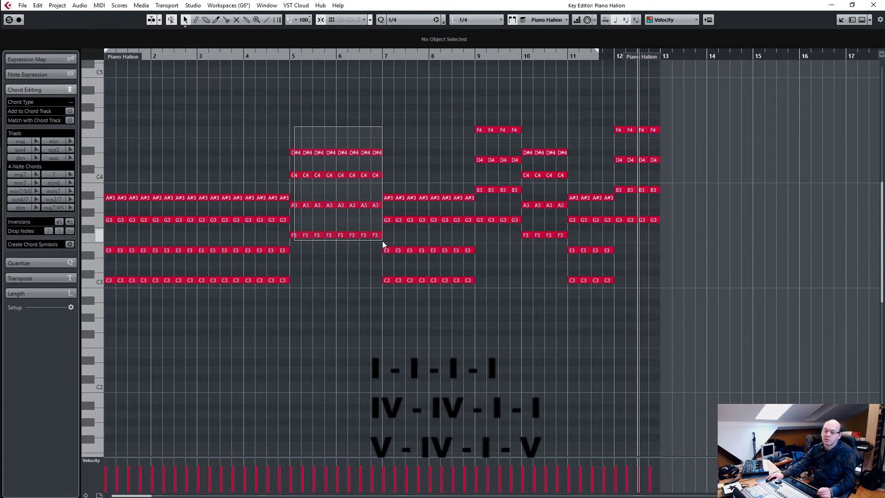
- Invert the bar 5–6 F7 chords down to F7/C and invert the bar 9 G7 chords downward
{"action": "left_click_drag", "start_coordinate": [383, 241], "coordinate": [380, 240]}
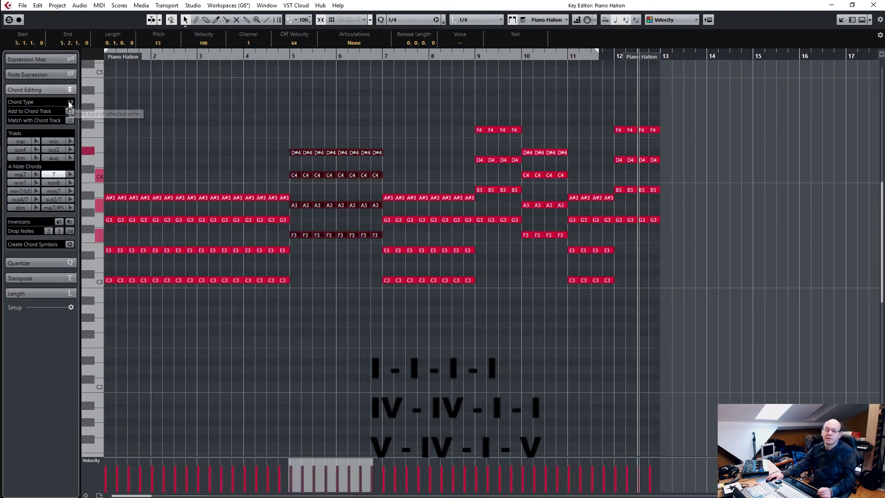
{"action": "left_click", "coordinate": [57, 221]}
{"action": "left_click", "coordinate": [57, 221]}
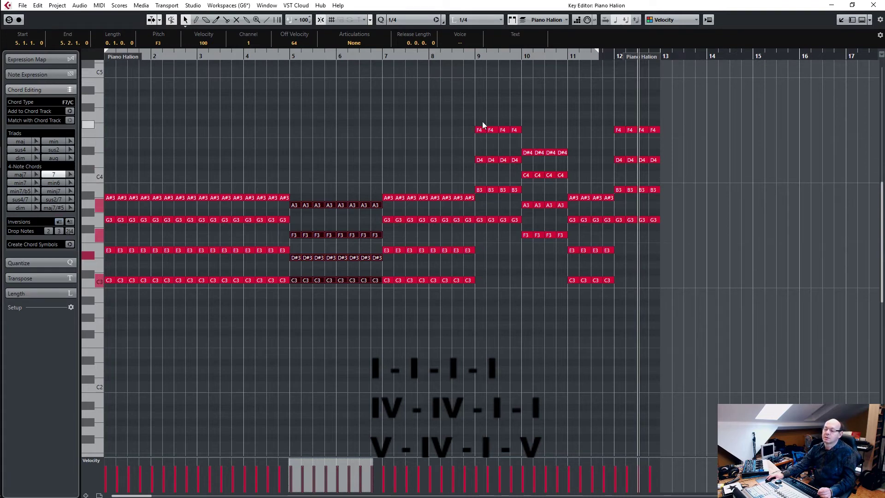
{"action": "left_click_drag", "start_coordinate": [483, 115], "coordinate": [514, 232]}
{"action": "left_click", "coordinate": [58, 221]}
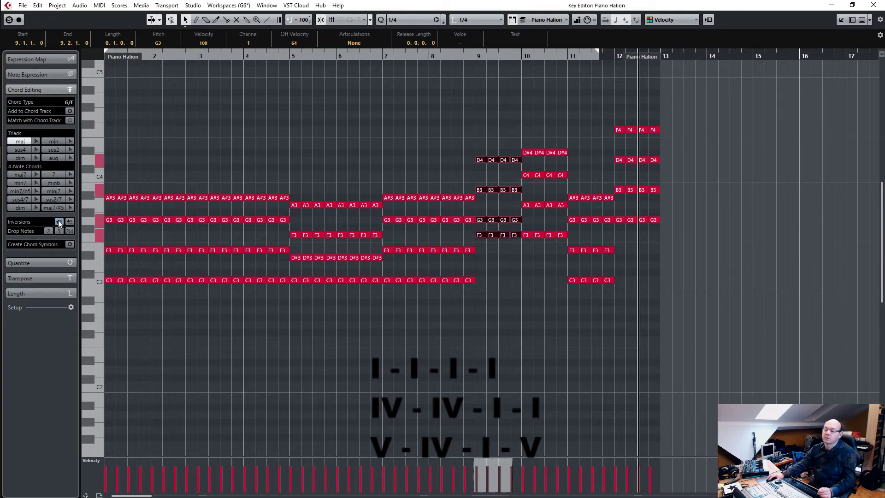
{"action": "left_click", "coordinate": [58, 221]}
{"action": "left_click", "coordinate": [58, 221]}
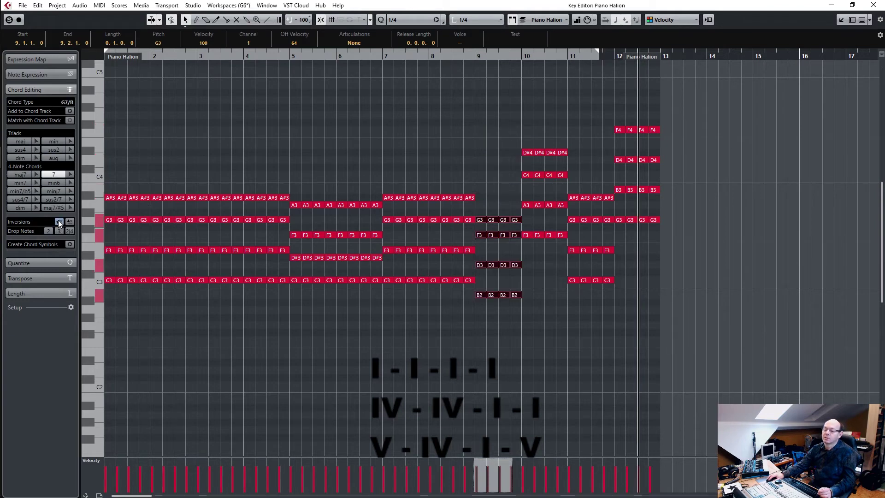
{"action": "left_click", "coordinate": [530, 146]}
- Invert bar 10 down to F7/C and bar 12 to G7/B, then play from the start
{"action": "left_click_drag", "start_coordinate": [534, 152], "coordinate": [563, 240]}
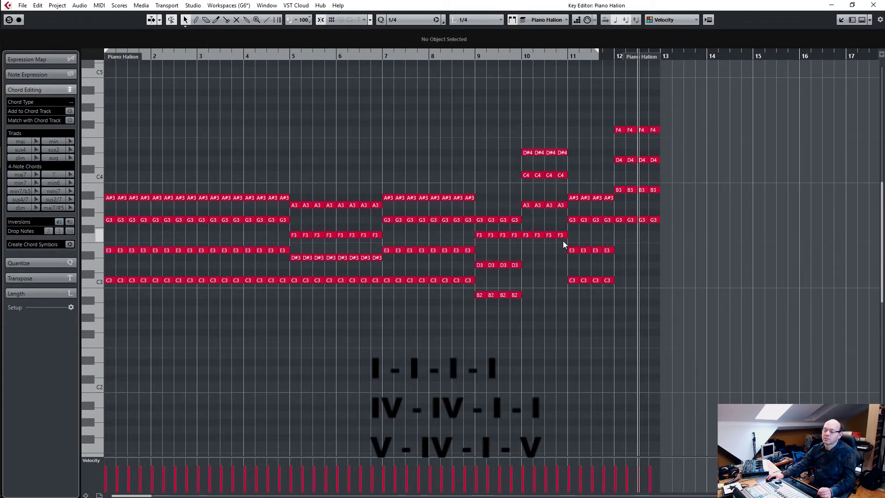
{"action": "left_click", "coordinate": [57, 224]}
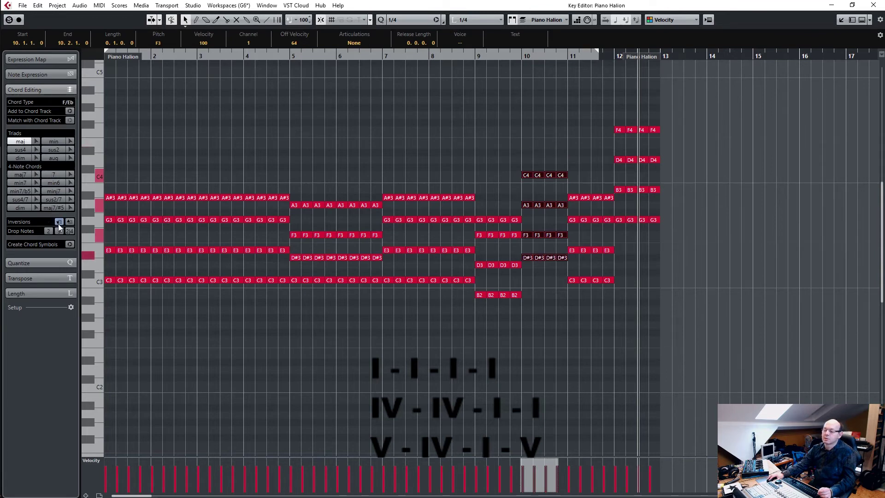
{"action": "left_click", "coordinate": [58, 223]}
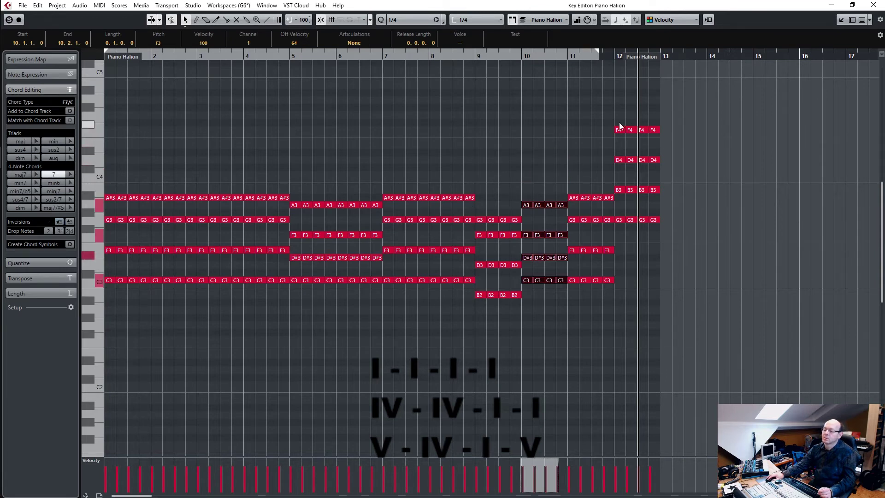
{"action": "left_click_drag", "start_coordinate": [620, 122], "coordinate": [654, 233]}
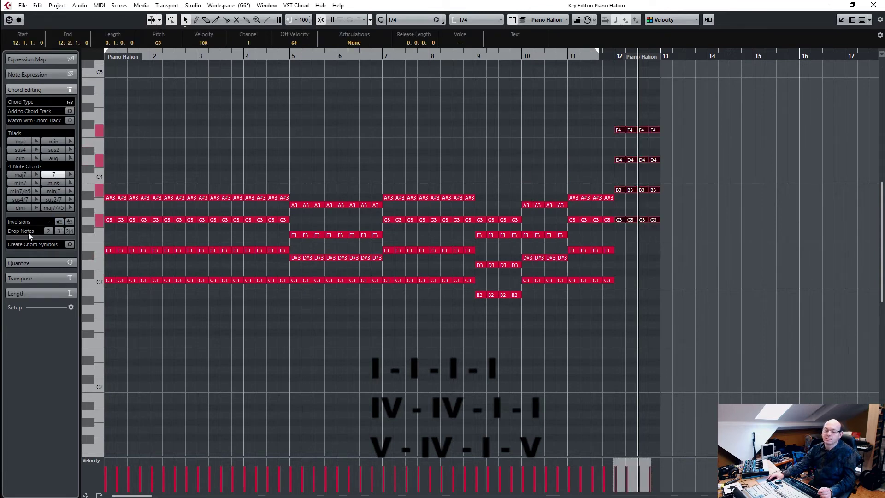
{"action": "left_click", "coordinate": [58, 222]}
{"action": "left_click", "coordinate": [58, 222]}
{"action": "left_click", "coordinate": [58, 222]}
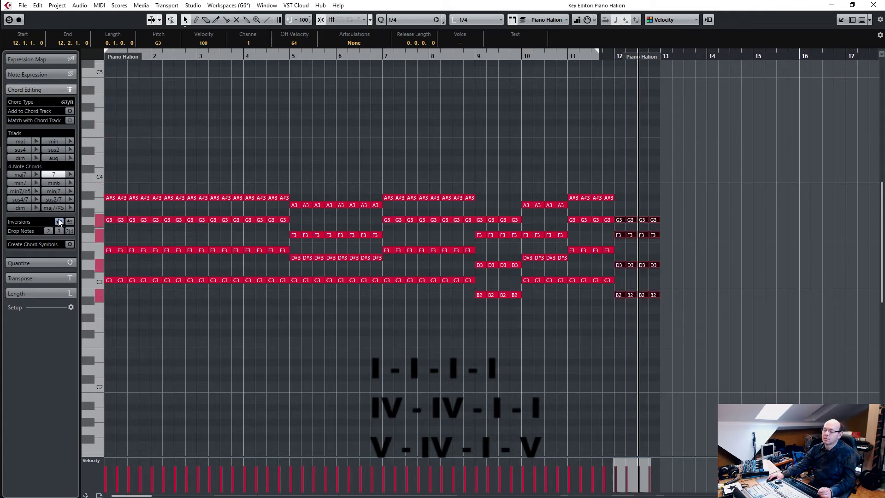
{"action": "key", "text": "Home"}
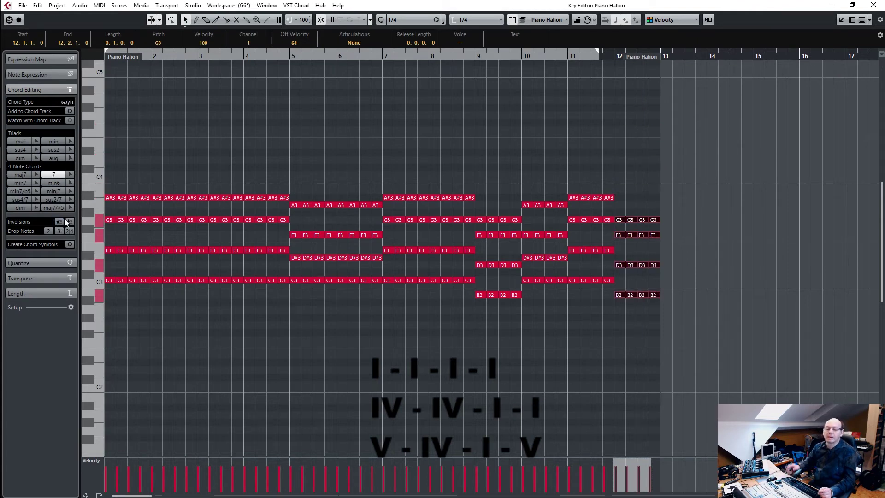
{"action": "key", "text": "space"}
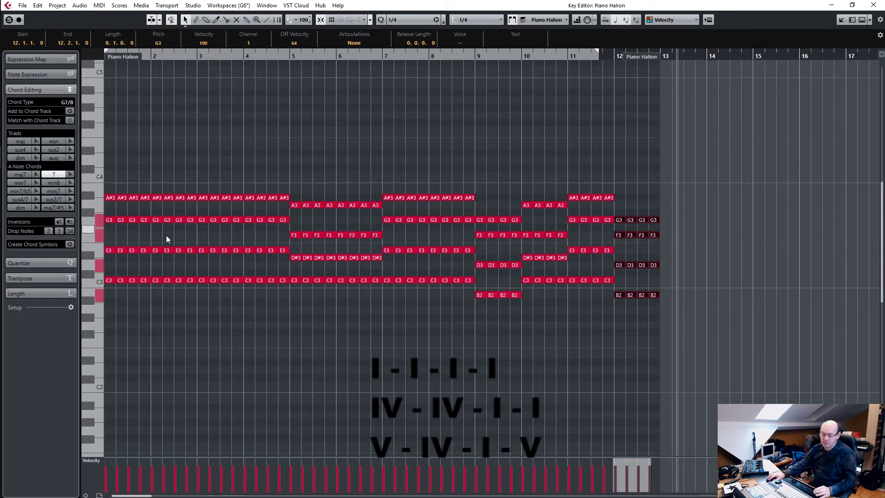
- Generate Chord Track symbols from all the part's notes and close the Key Editor
{"action": "key", "text": "ctrl+a"}
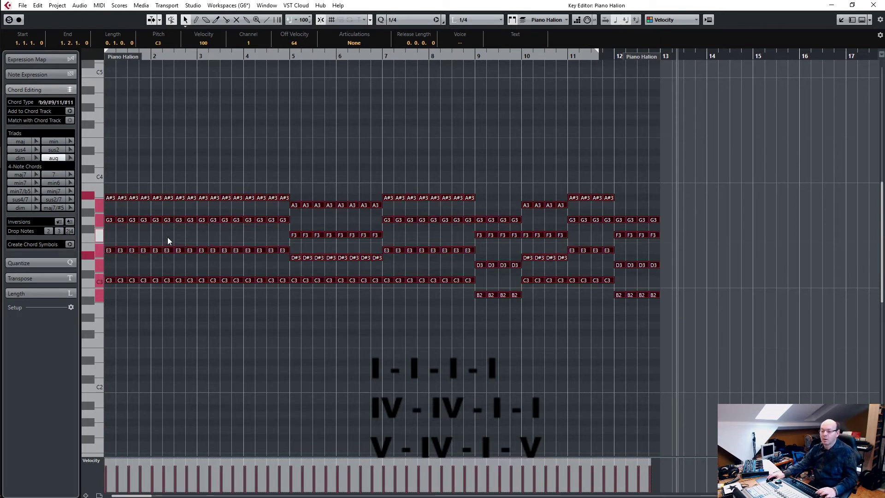
{"action": "left_click", "coordinate": [69, 245]}
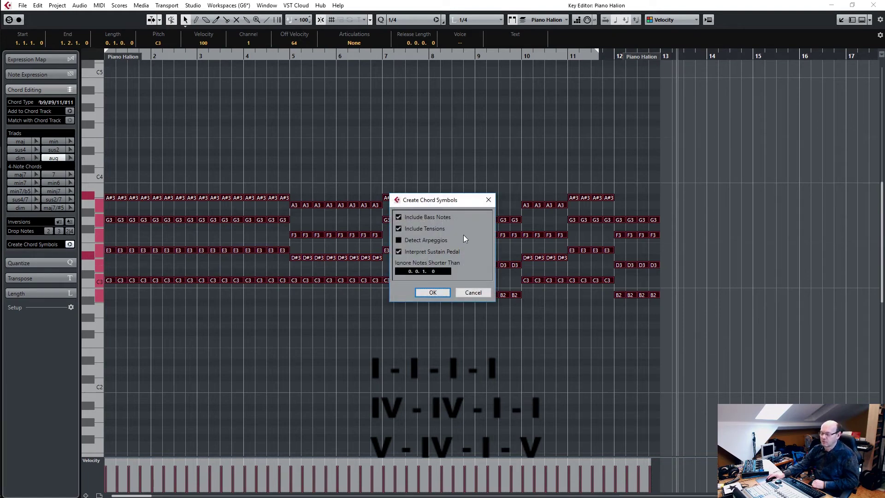
{"action": "left_click", "coordinate": [442, 293]}
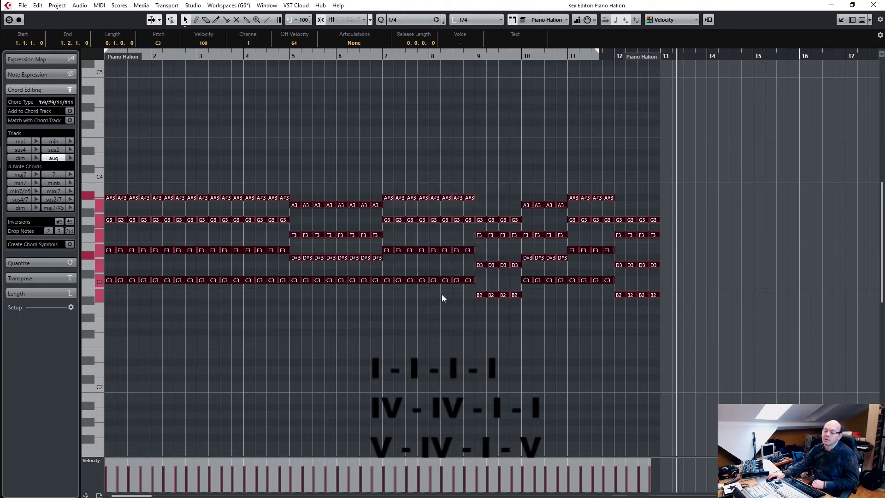
{"action": "key", "text": "Return"}
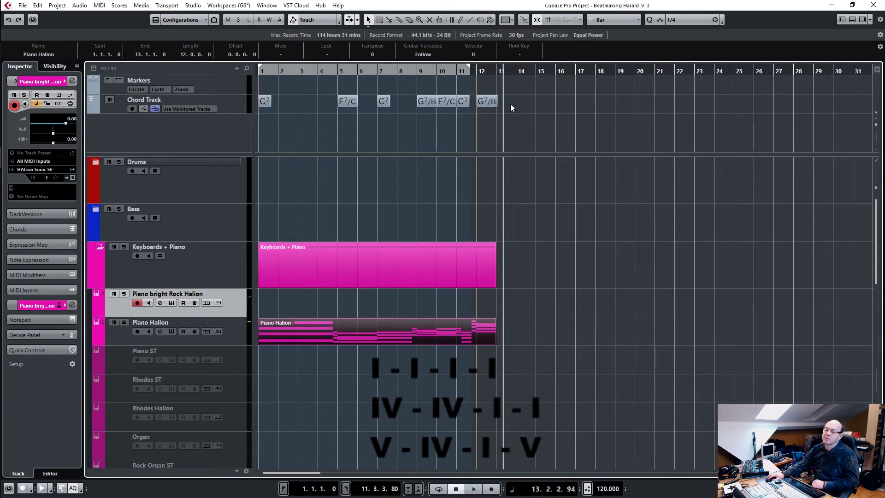
- Move the right locator to bar 13 and reopen the Piano Halion part in the Key Editor
{"action": "left_click_drag", "start_coordinate": [471, 70], "coordinate": [495, 70]}
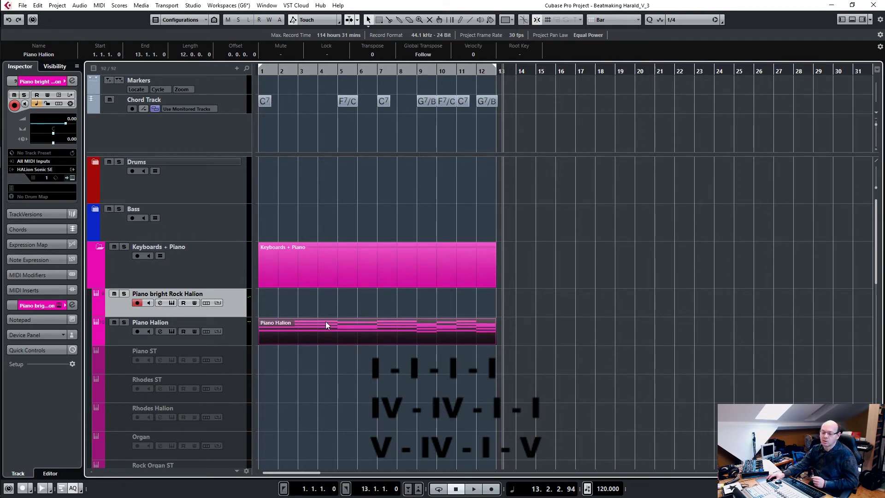
{"action": "left_click", "coordinate": [334, 334]}
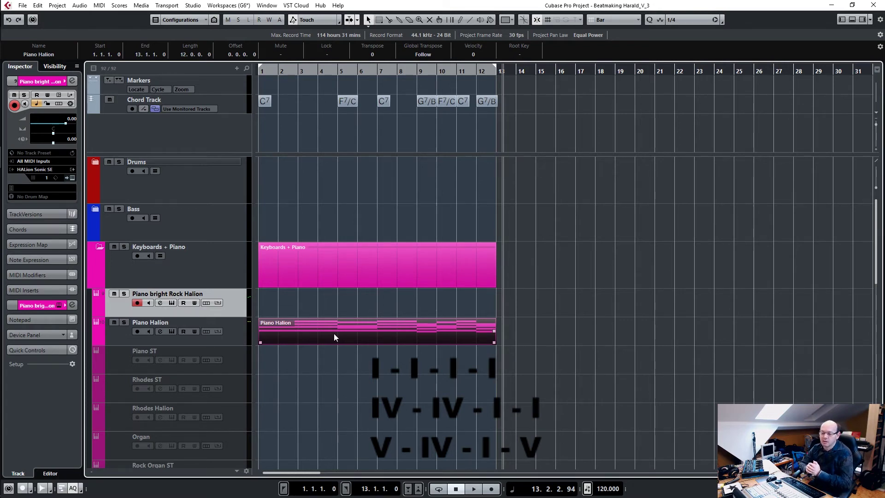
{"action": "double_click", "coordinate": [334, 334]}
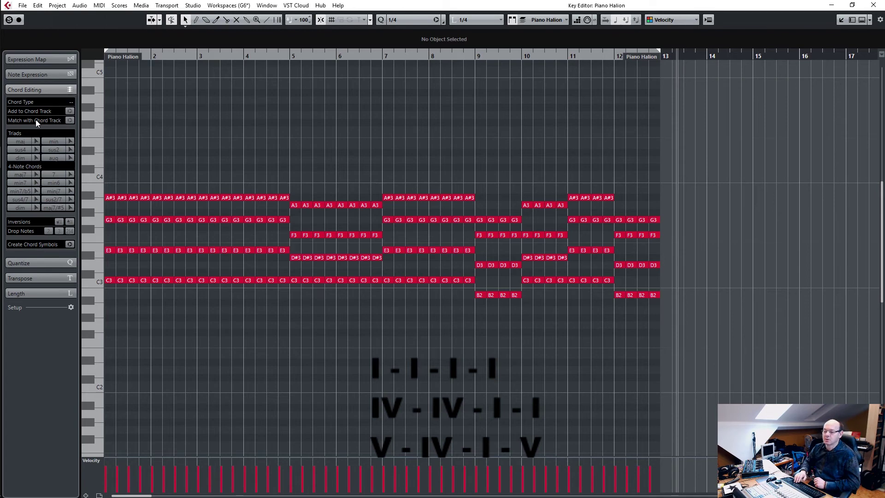
- Duplicate the Piano Halion part to bar 13 and add a D chord symbol at bar 13
{"action": "key", "text": "Escape"}
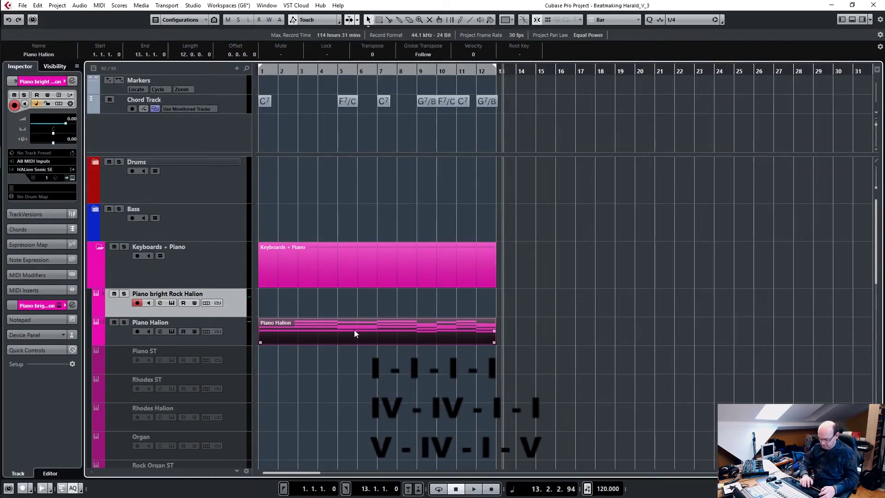
{"action": "key", "text": "ctrl+d"}
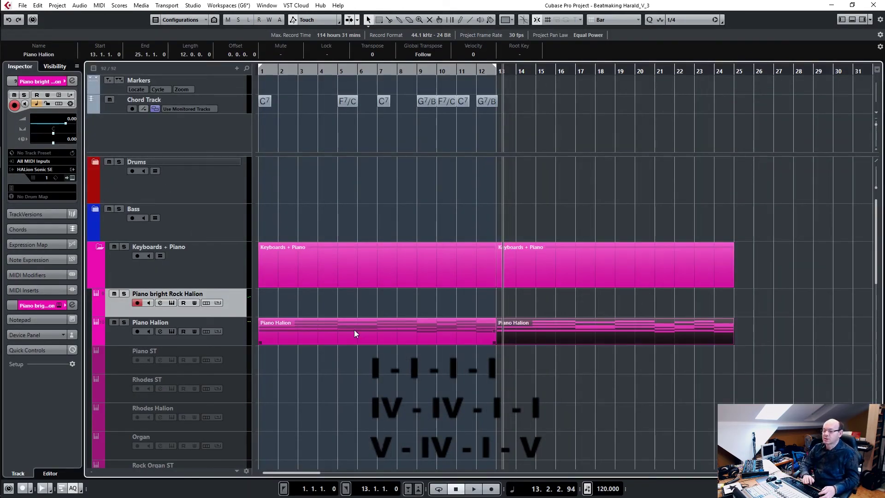
{"action": "left_click", "coordinate": [496, 97]}
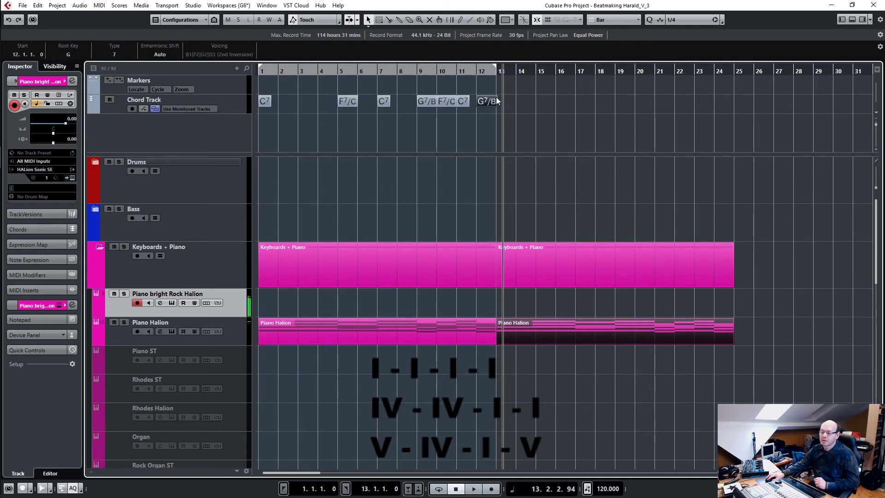
{"action": "key", "text": "8"}
{"action": "left_click", "coordinate": [498, 100]}
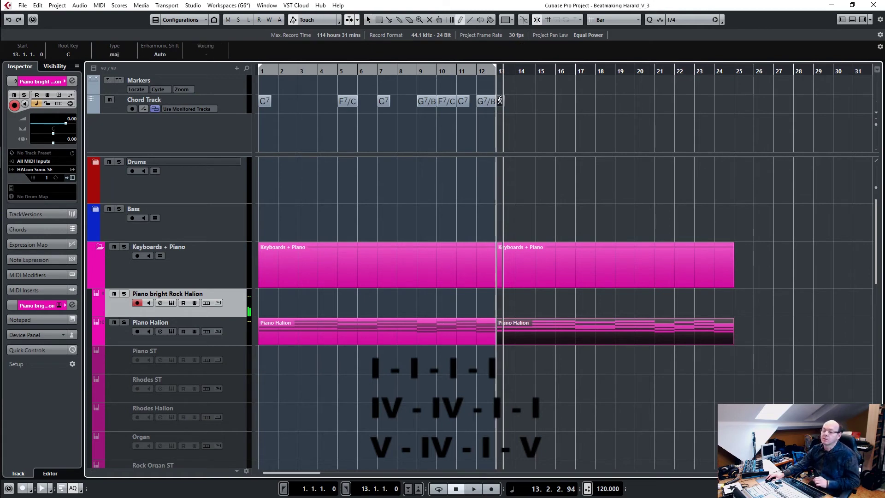
{"action": "key", "text": "1"}
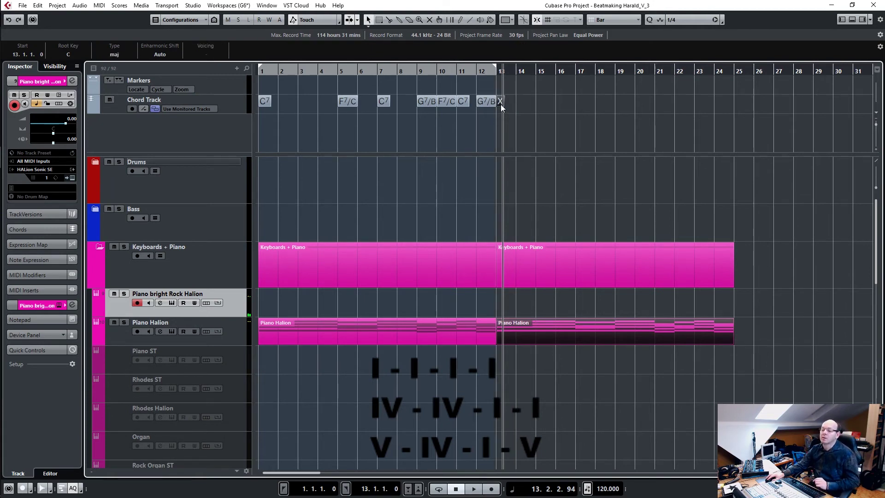
{"action": "double_click", "coordinate": [501, 103]}
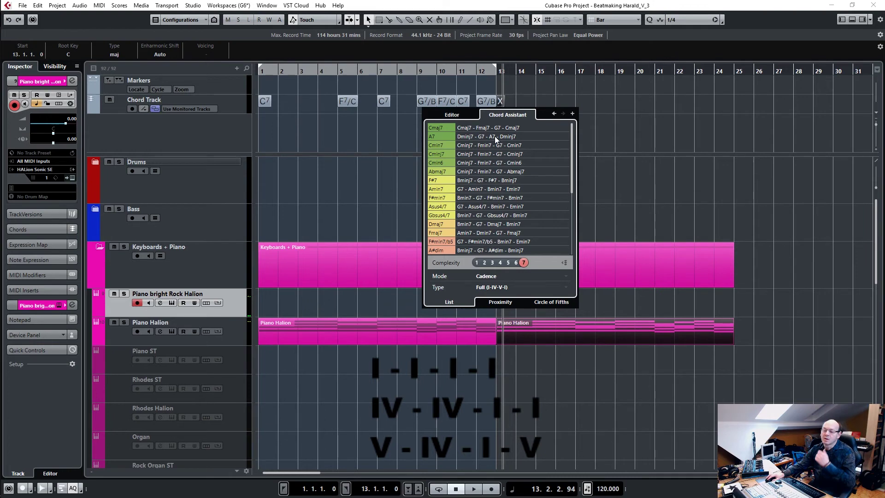
{"action": "left_click", "coordinate": [449, 114]}
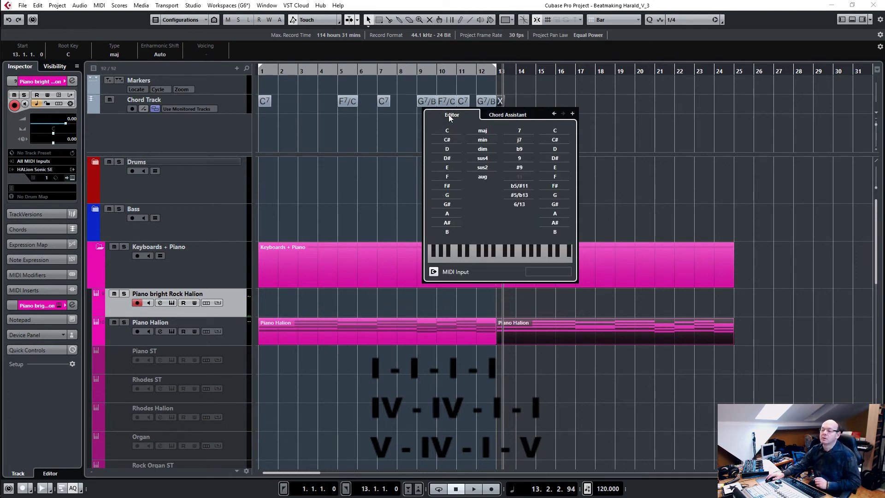
{"action": "left_click", "coordinate": [451, 149]}
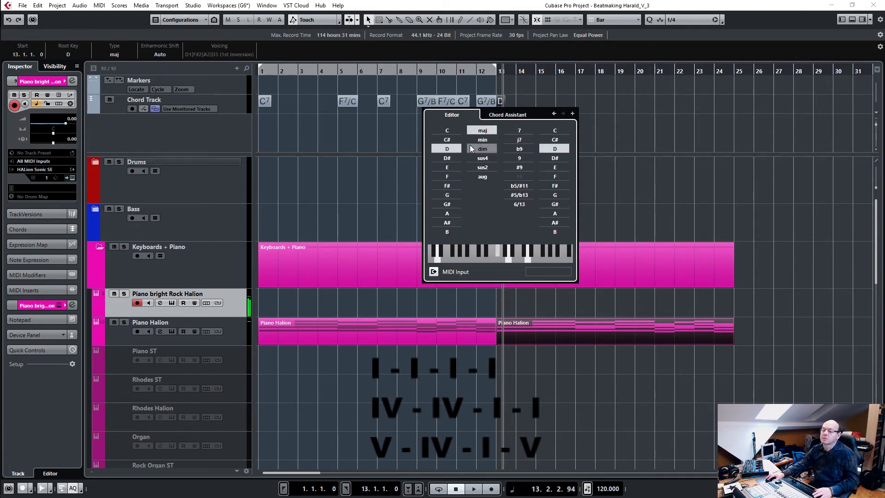
- Add a D chord symbol at bar 14 and an A at bar 15 via the Chord Assistant
{"action": "left_click", "coordinate": [573, 113]}
{"action": "left_click", "coordinate": [508, 115]}
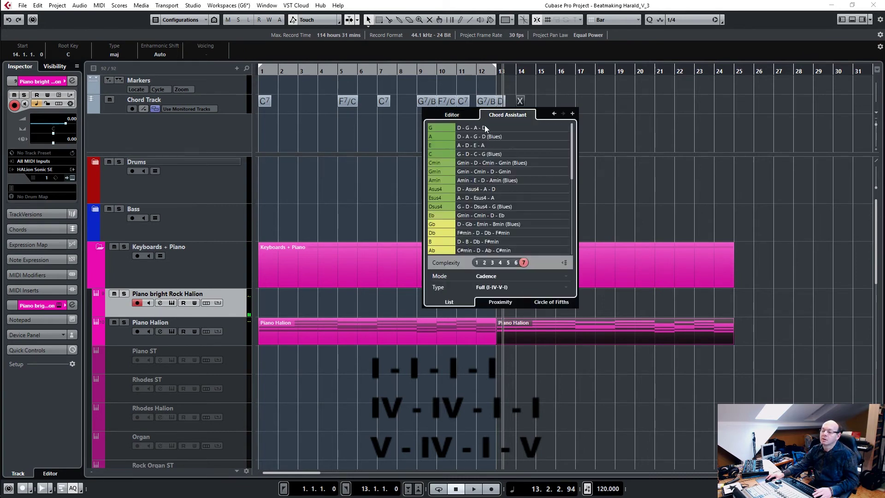
{"action": "left_click", "coordinate": [463, 115]}
{"action": "left_click", "coordinate": [447, 149]}
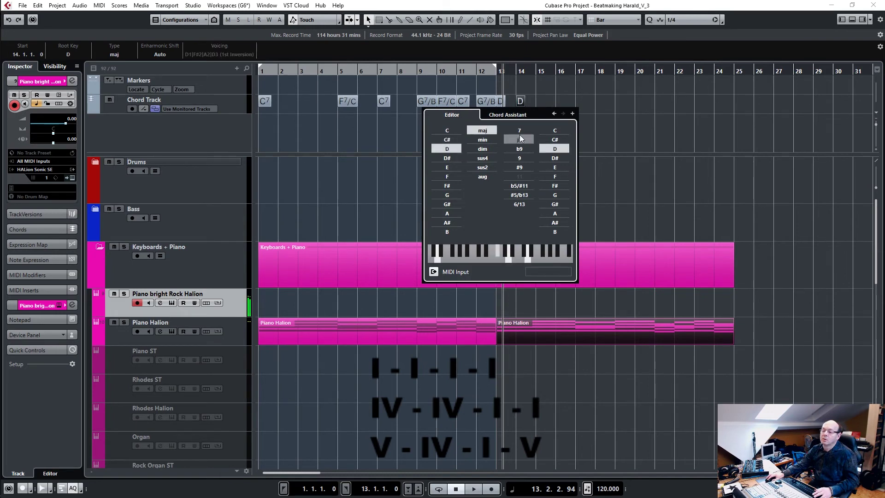
{"action": "left_click", "coordinate": [572, 114]}
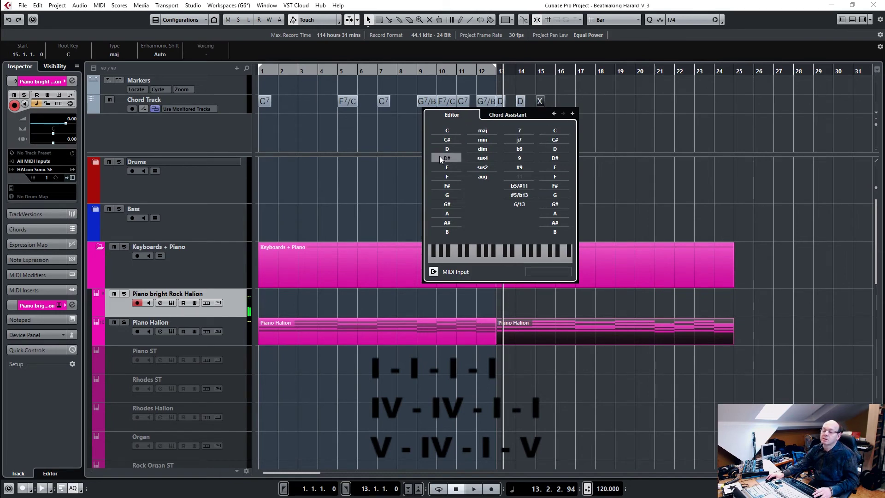
{"action": "left_click", "coordinate": [501, 116]}
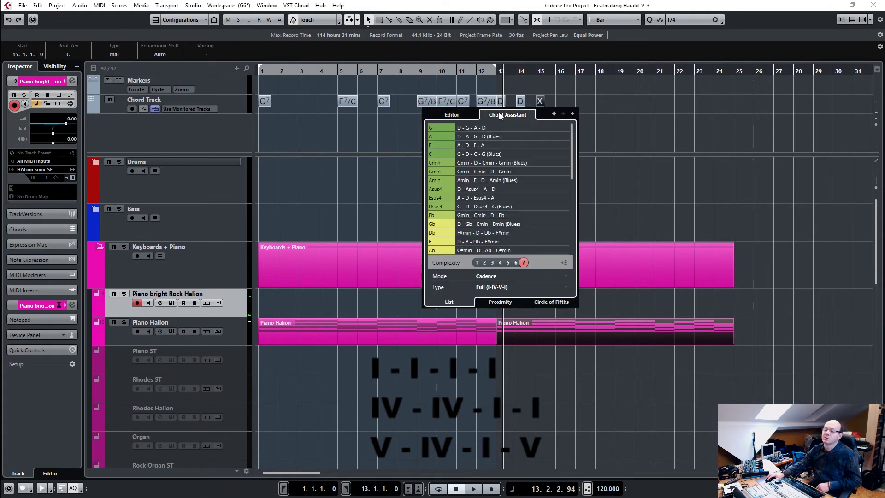
{"action": "left_click", "coordinate": [478, 136]}
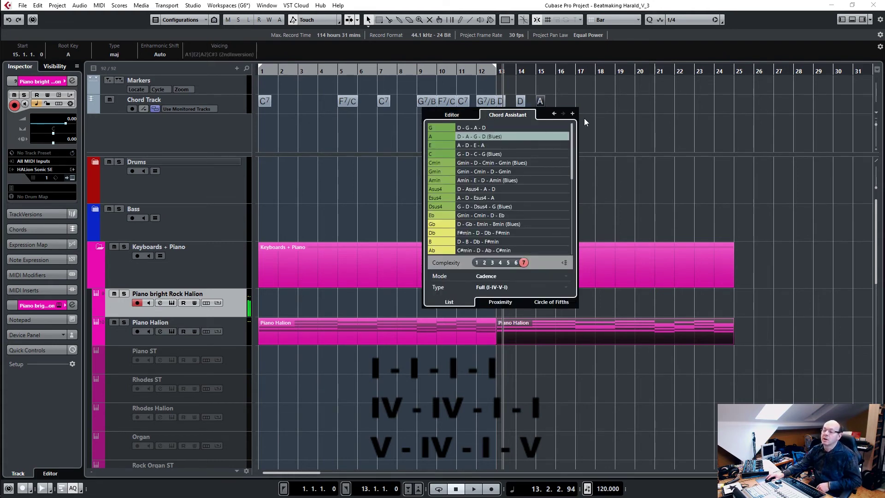
- Add chord symbols D at bar 16, A at bar 17 and D at bar 18, then close the assistant
{"action": "left_click", "coordinate": [574, 114]}
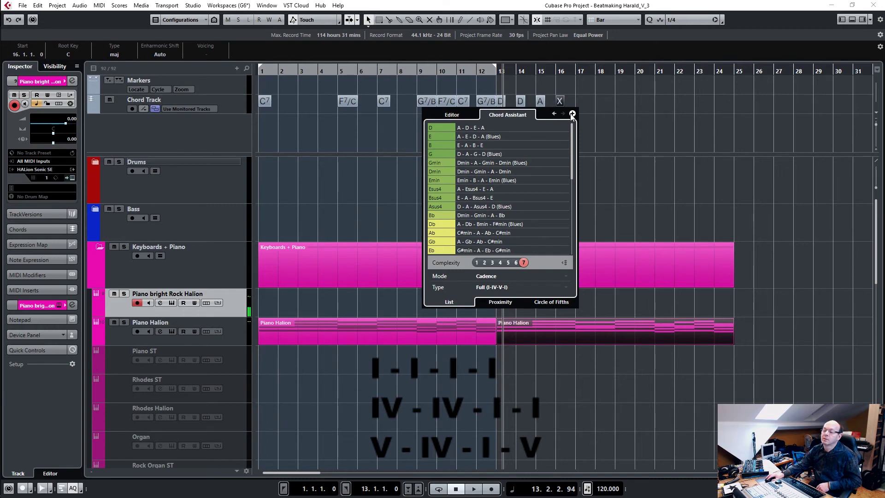
{"action": "left_click", "coordinate": [488, 138]}
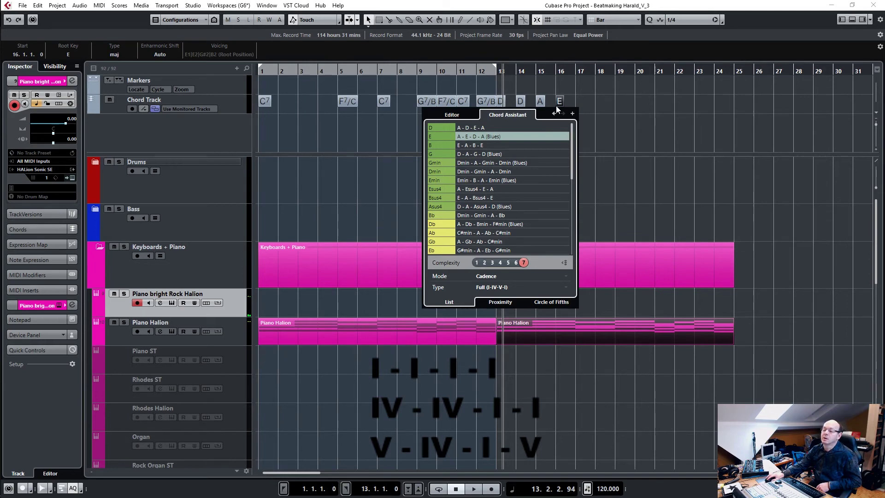
{"action": "left_click", "coordinate": [460, 130]}
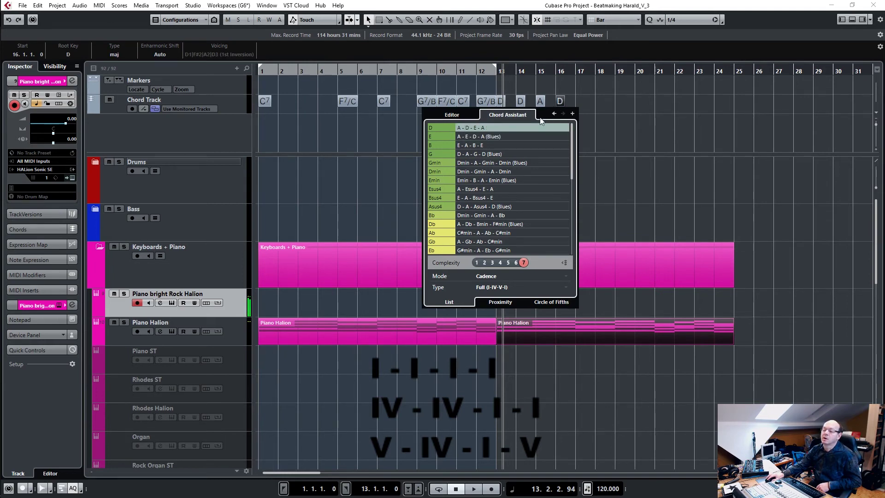
{"action": "left_click", "coordinate": [572, 114]}
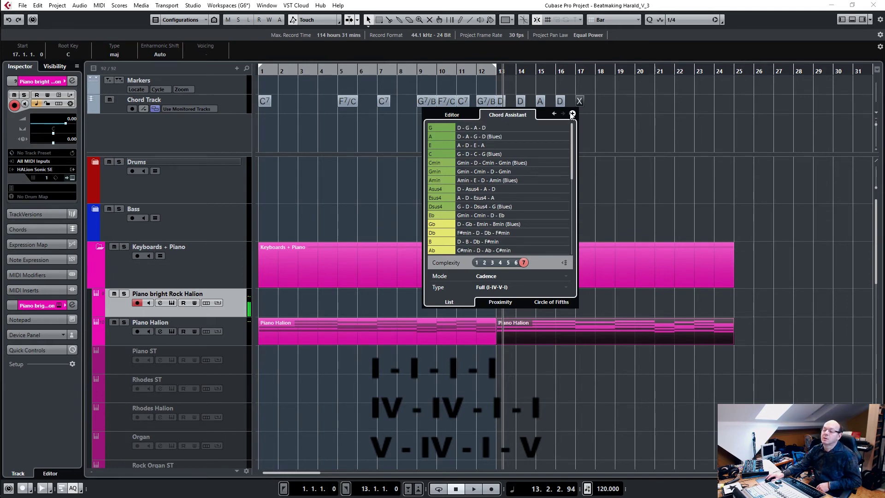
{"action": "left_click", "coordinate": [476, 132]}
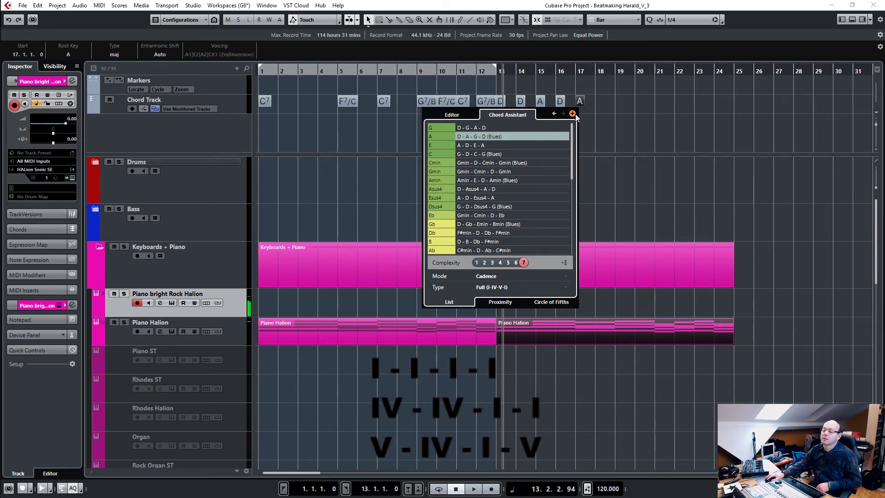
{"action": "left_click", "coordinate": [572, 113]}
{"action": "left_click", "coordinate": [467, 130]}
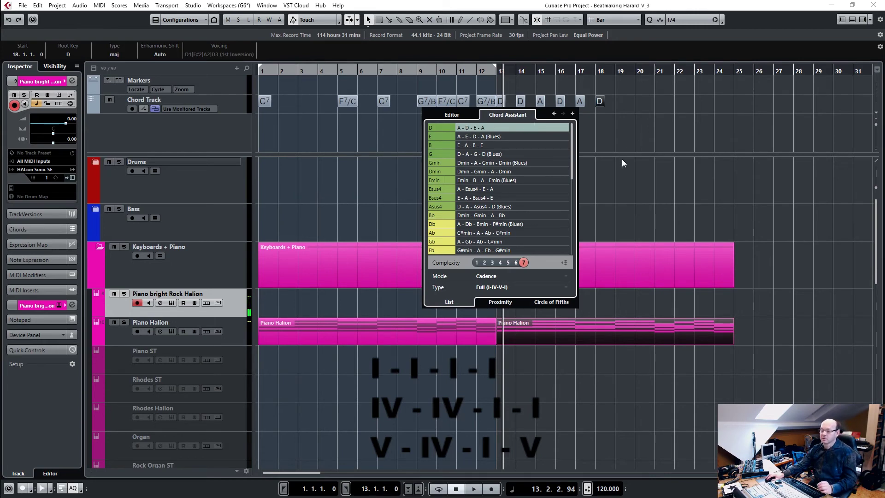
{"action": "left_click", "coordinate": [613, 184]}
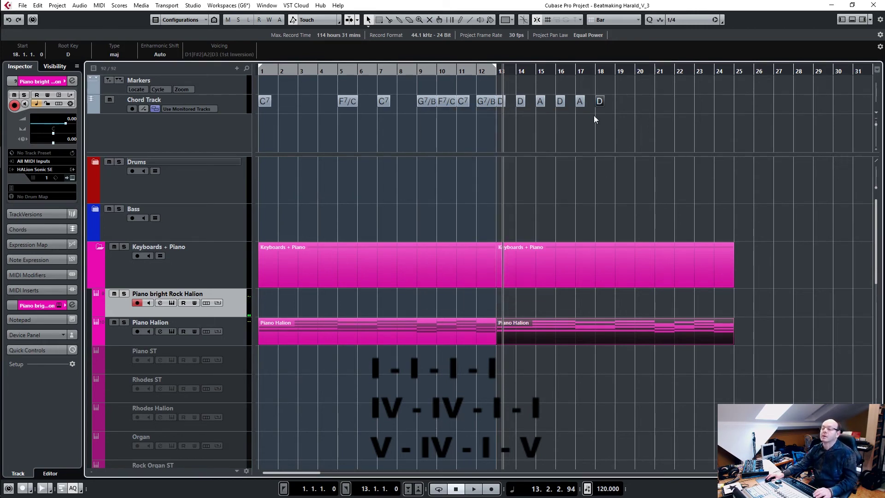
- Convert bar 13's C7 chords in the duplicated Piano Halion part to D/A, matching the Chord Track
{"action": "double_click", "coordinate": [582, 326]}
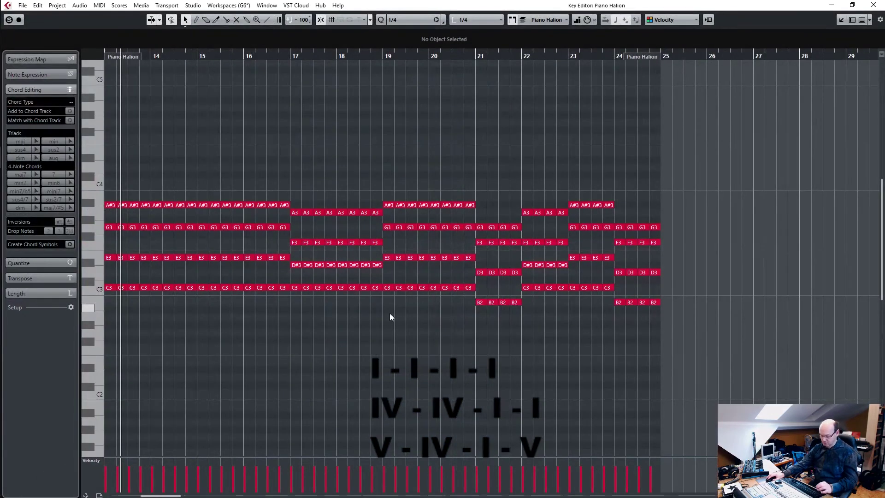
{"action": "key", "text": "h"}
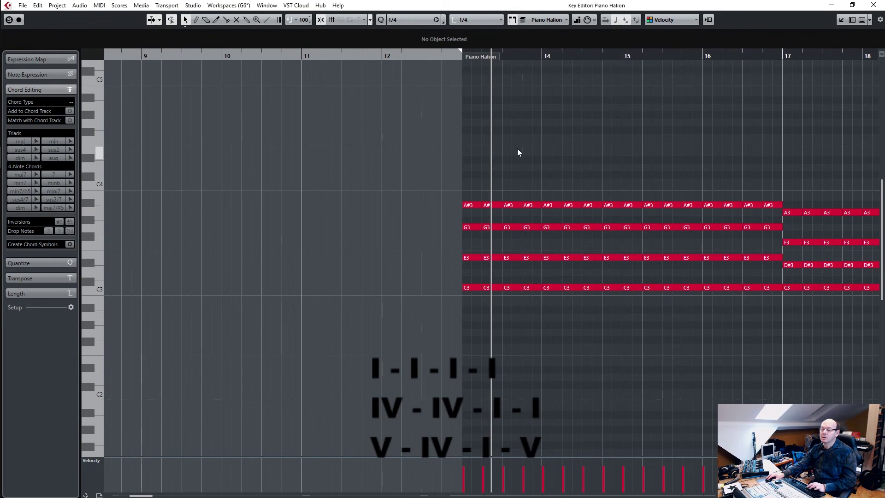
{"action": "key", "text": "h"}
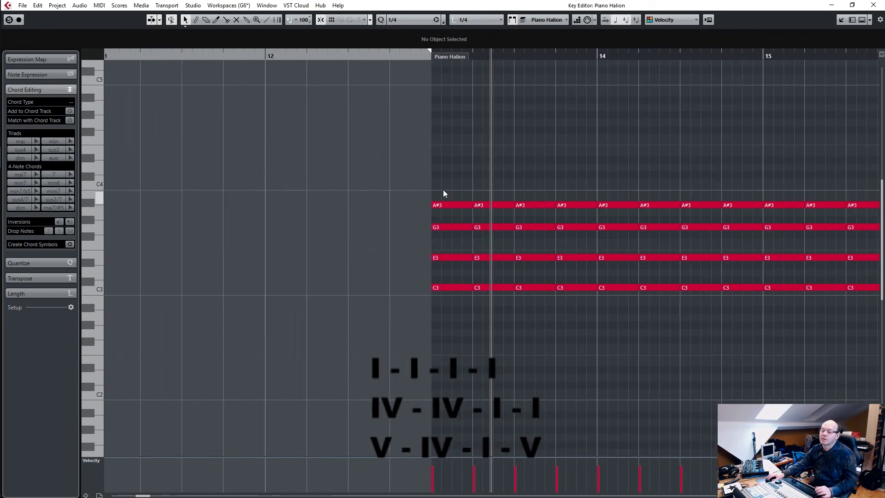
{"action": "left_click_drag", "start_coordinate": [442, 178], "coordinate": [574, 309]}
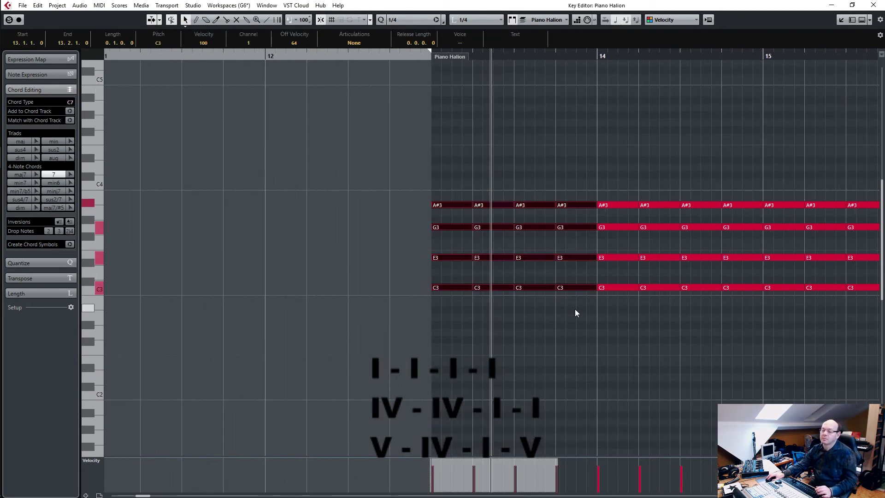
{"action": "left_click", "coordinate": [68, 121]}
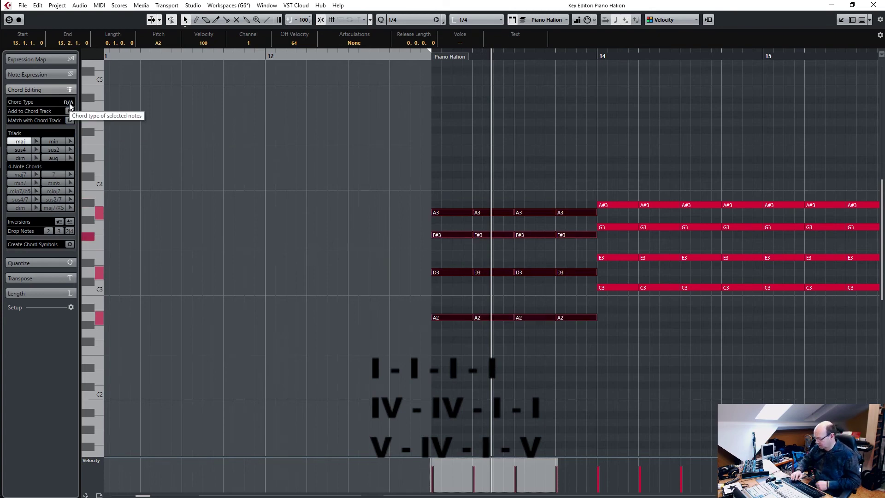
{"action": "key", "text": "ctrl+e"}
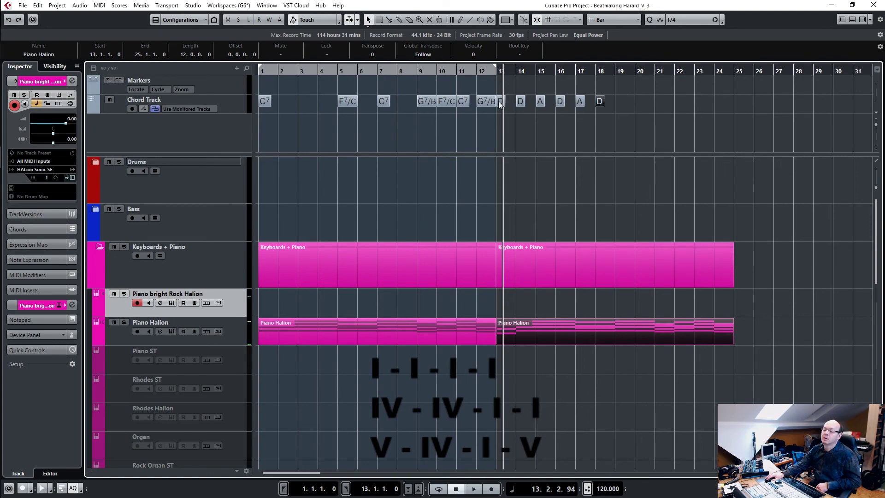
{"action": "double_click", "coordinate": [547, 329]}
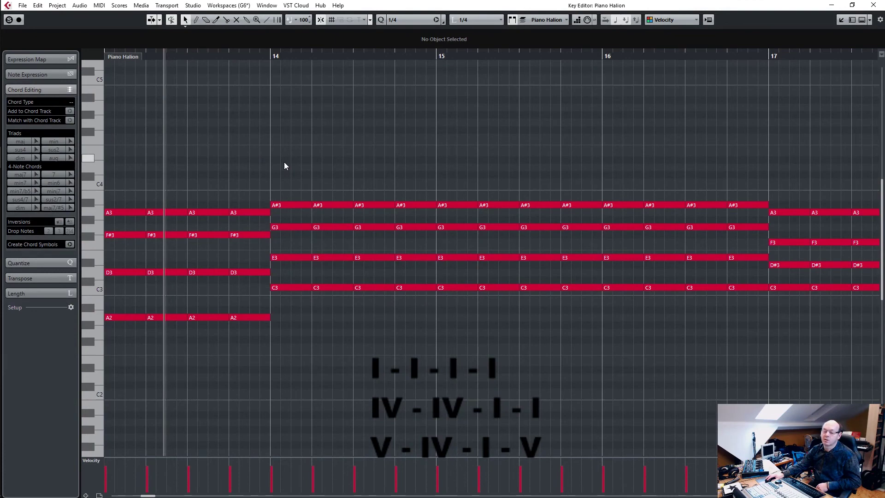
- Match the chords in bars 14 and 15 to the Chord Track symbols
{"action": "mouse_move", "coordinate": [154, 496]}
{"action": "left_mouse_down"}
{"action": "mouse_move", "coordinate": [144, 496]}
{"action": "mouse_move", "coordinate": [152, 496]}
{"action": "left_mouse_up"}
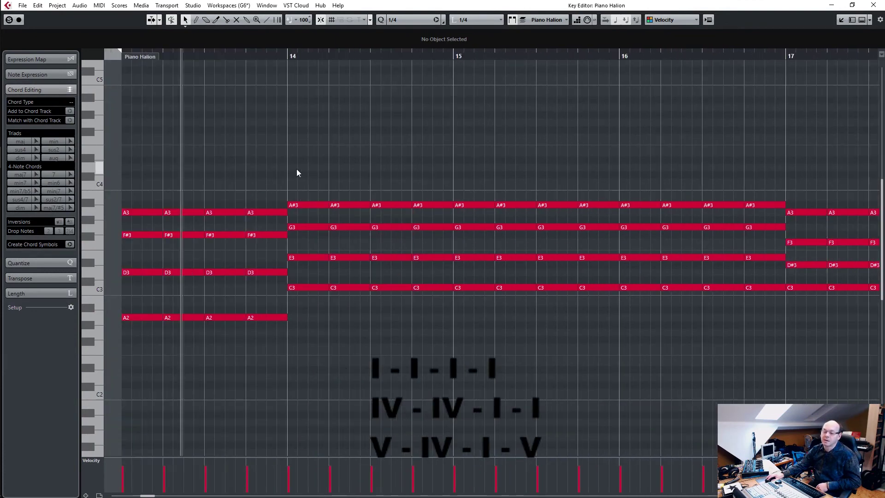
{"action": "left_click_drag", "start_coordinate": [308, 166], "coordinate": [424, 313]}
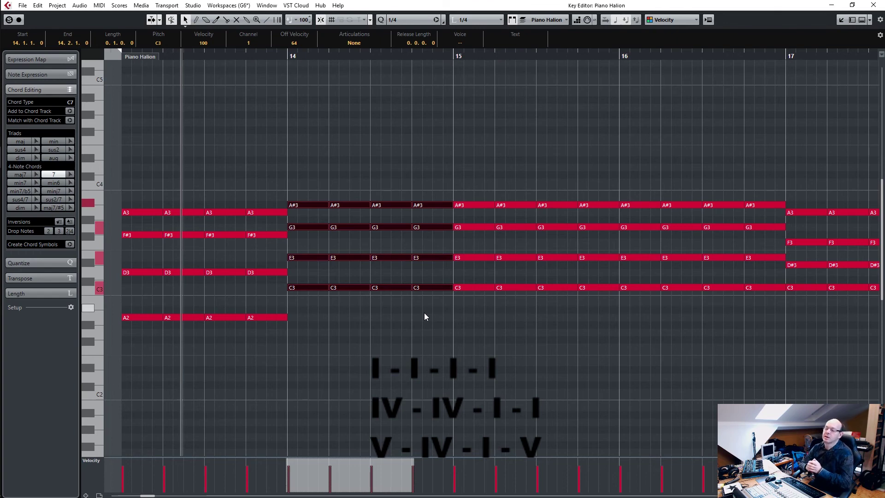
{"action": "left_click", "coordinate": [69, 120]}
{"action": "left_click_drag", "start_coordinate": [466, 172], "coordinate": [599, 312]}
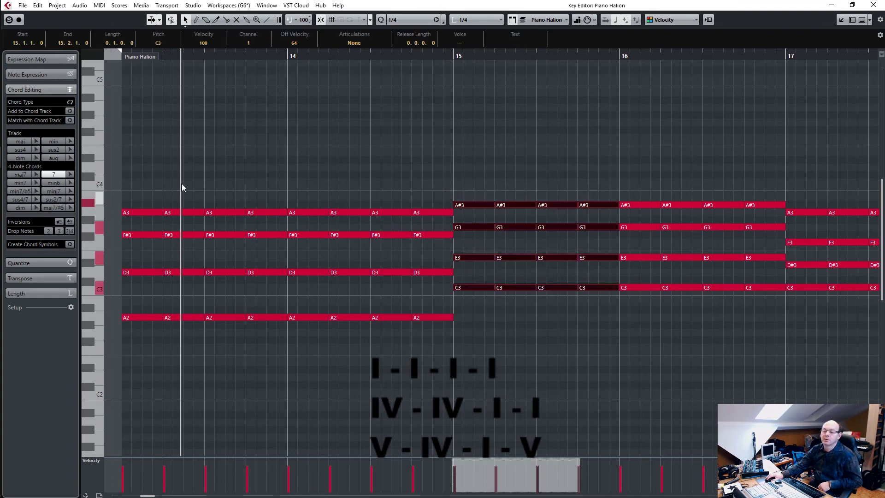
{"action": "left_click", "coordinate": [69, 121]}
{"action": "left_click", "coordinate": [642, 171]}
- Match the chords in bars 16, 17 and 18 to the Chord Track, then close the Key Editor
{"action": "left_click_drag", "start_coordinate": [647, 208], "coordinate": [740, 313]}
{"action": "left_click", "coordinate": [70, 120]}
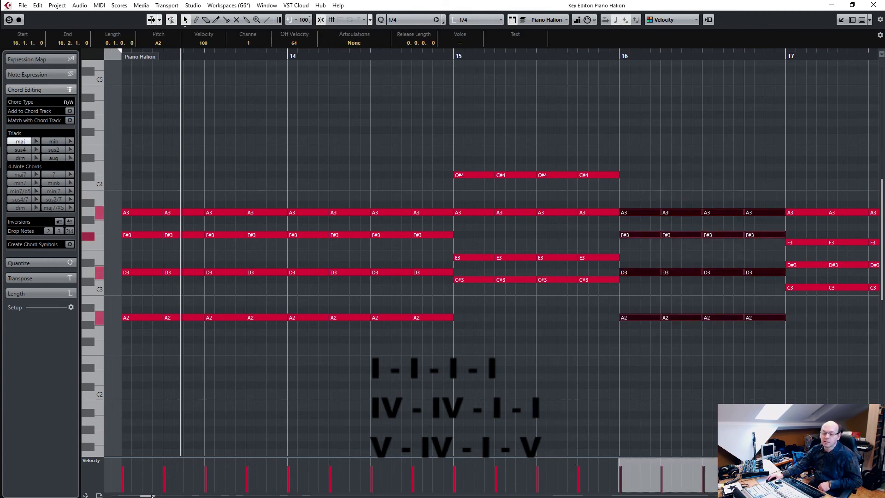
{"action": "scroll", "coordinate": [276, 396], "scroll_direction": "right", "scroll_amount": 4}
{"action": "left_click_drag", "start_coordinate": [446, 179], "coordinate": [576, 300]}
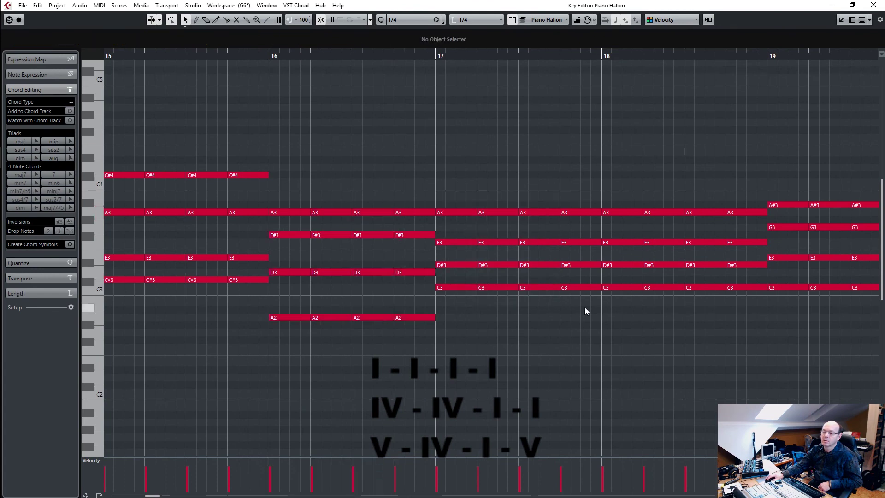
{"action": "left_click", "coordinate": [70, 121]}
{"action": "left_click_drag", "start_coordinate": [621, 168], "coordinate": [751, 328]}
{"action": "left_click", "coordinate": [70, 120]}
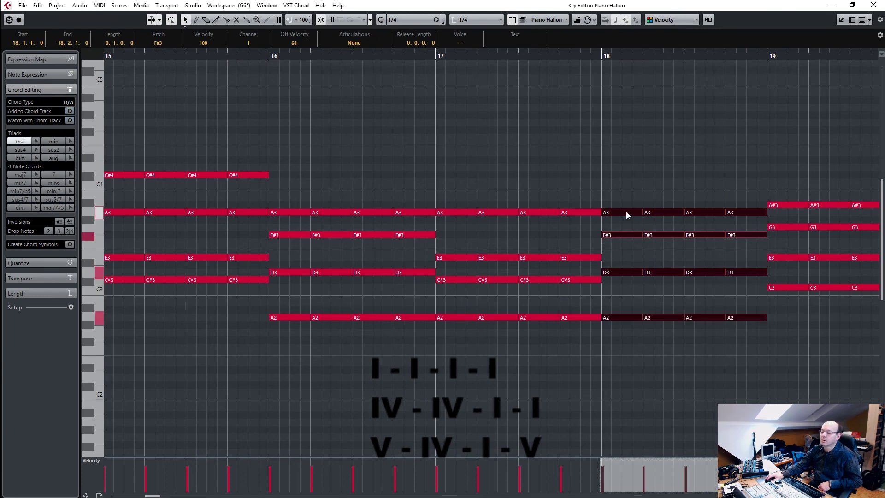
{"action": "key", "text": "Return"}
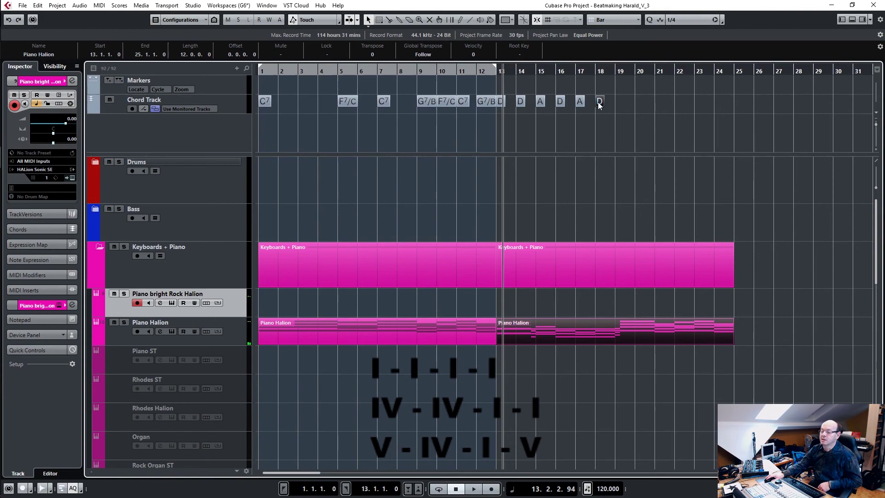
- Shorten the second Piano Halion part so it ends at bar 19
{"action": "left_click", "coordinate": [669, 338]}
{"action": "left_click_drag", "start_coordinate": [732, 347], "coordinate": [621, 341]}
{"action": "key", "text": "Return"}
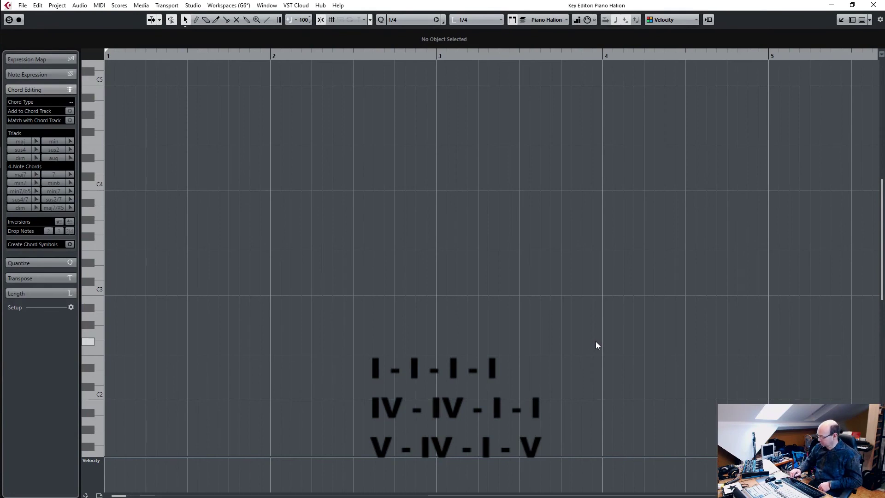
{"action": "key", "text": "Return"}
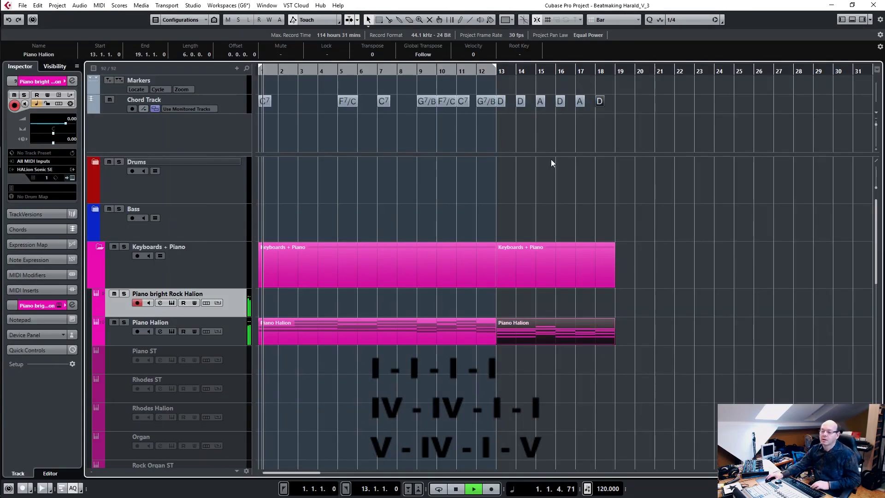
- Play the matched chords from bar 13 in the Key Editor, viewing bars 10–19
{"action": "key", "text": "space"}
{"action": "left_click", "coordinate": [496, 72]}
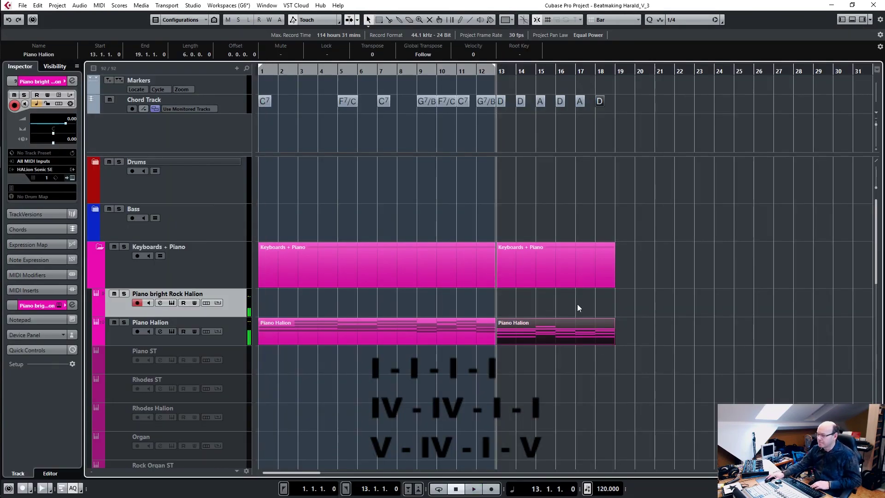
{"action": "double_click", "coordinate": [596, 333]}
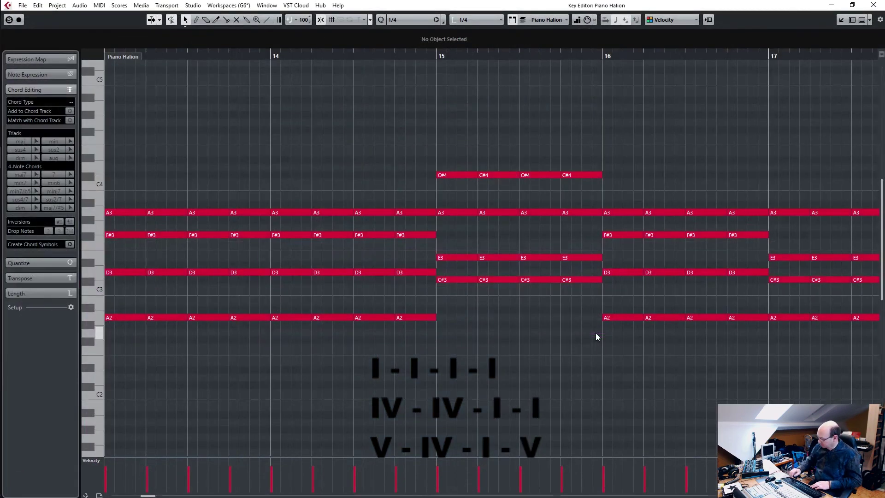
{"action": "key", "text": "space"}
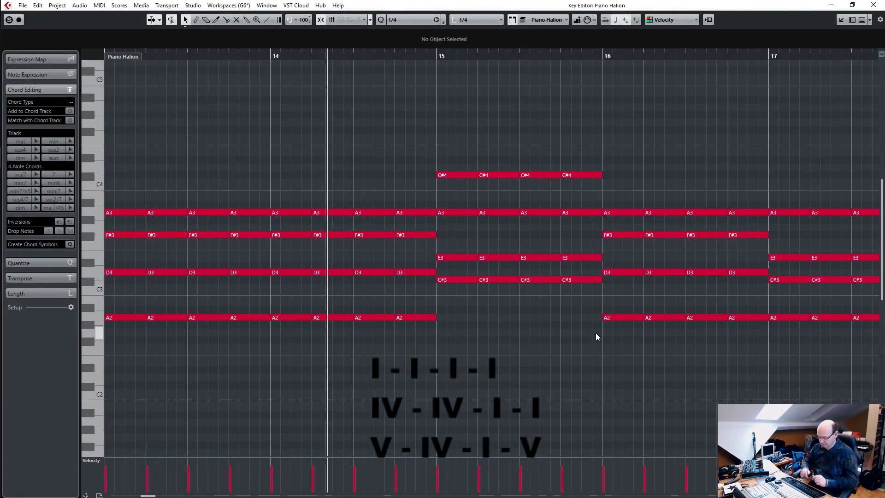
{"action": "key", "text": "g"}
{"action": "key", "text": "g"}
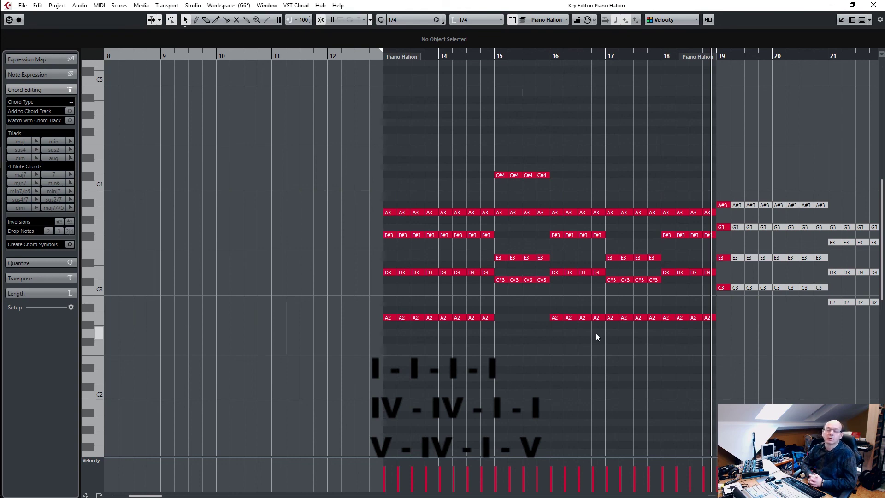
{"action": "key", "text": "Return"}
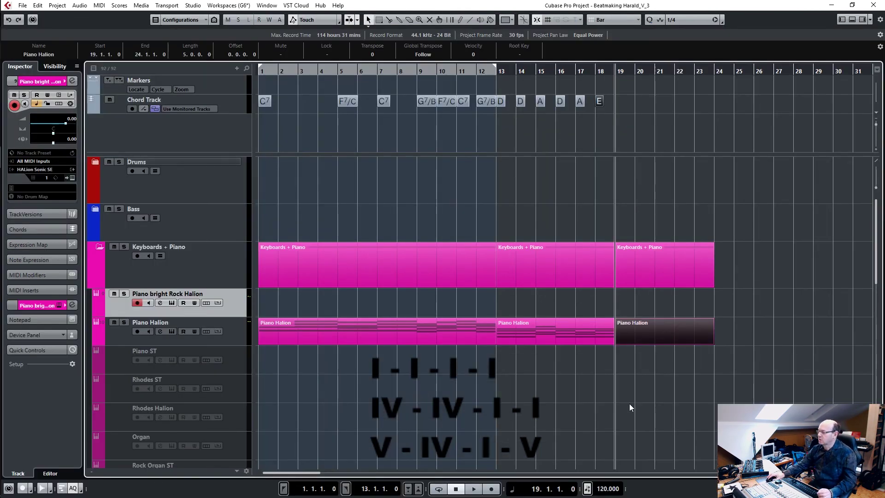
- Open the empty third Piano Halion part at bar 19 in the Key Editor
{"action": "double_click", "coordinate": [652, 335]}
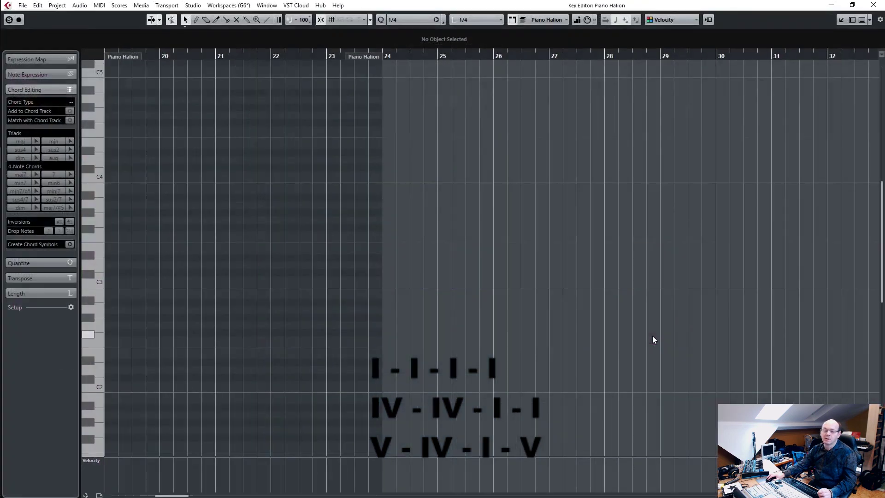